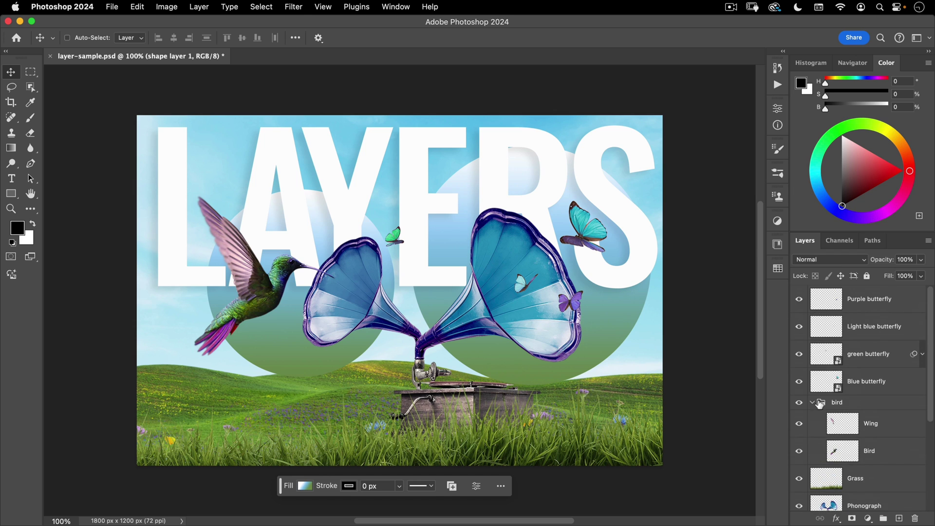
Select the locked Background layer at the bottom of the Layers panel stack.
scroll(820, 403, down, 5)
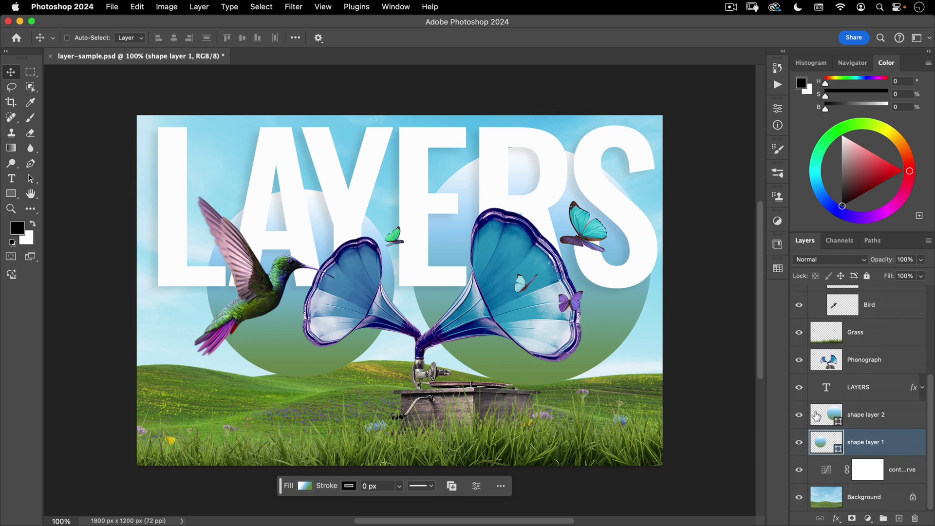
drag(931, 403, 918, 433)
click(914, 442)
click(842, 500)
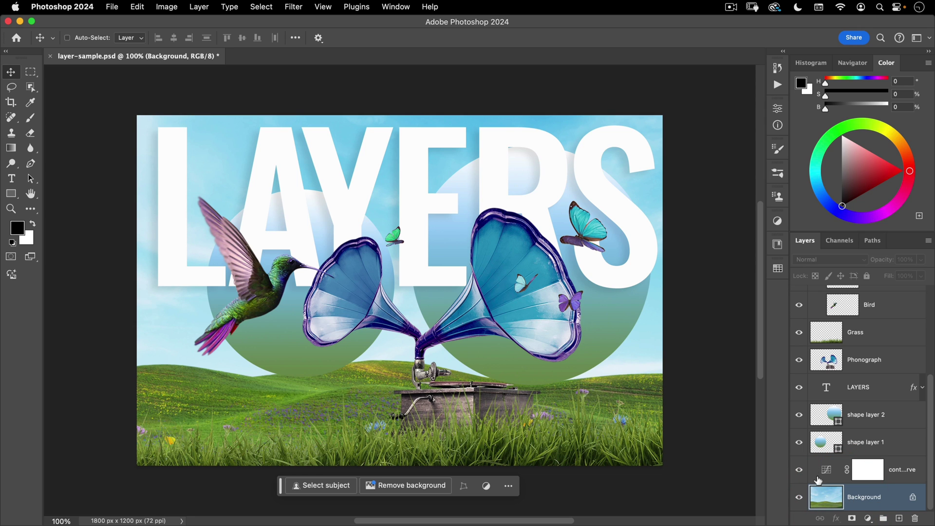
scroll(812, 376, up, 5)
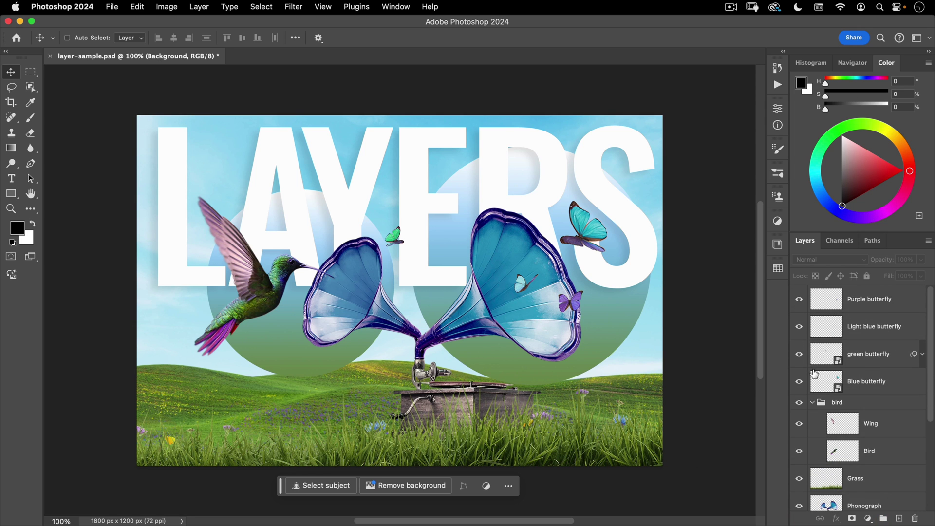
Toggle the Purple butterfly's visibility several times, leaving it hidden.
click(797, 301)
click(798, 301)
click(798, 301)
click(798, 301)
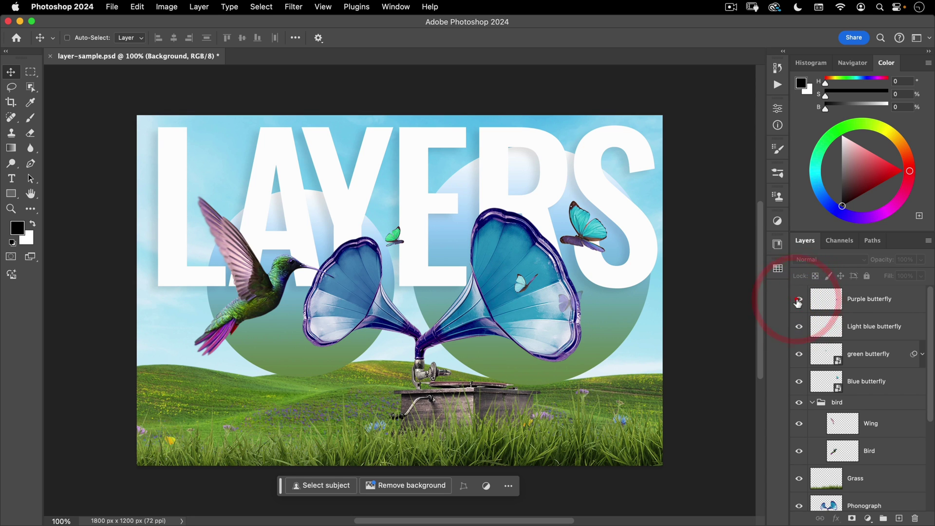
click(798, 301)
click(798, 301)
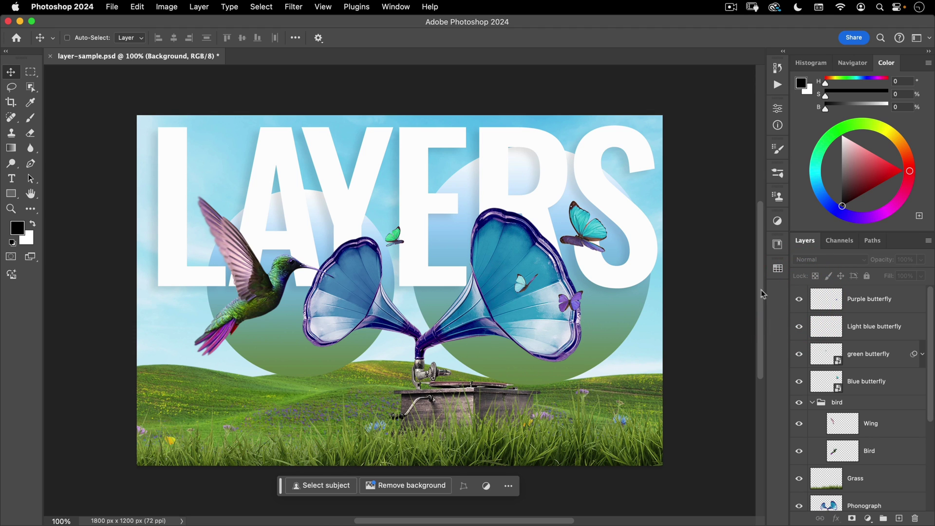
click(799, 300)
click(799, 300)
click(799, 300)
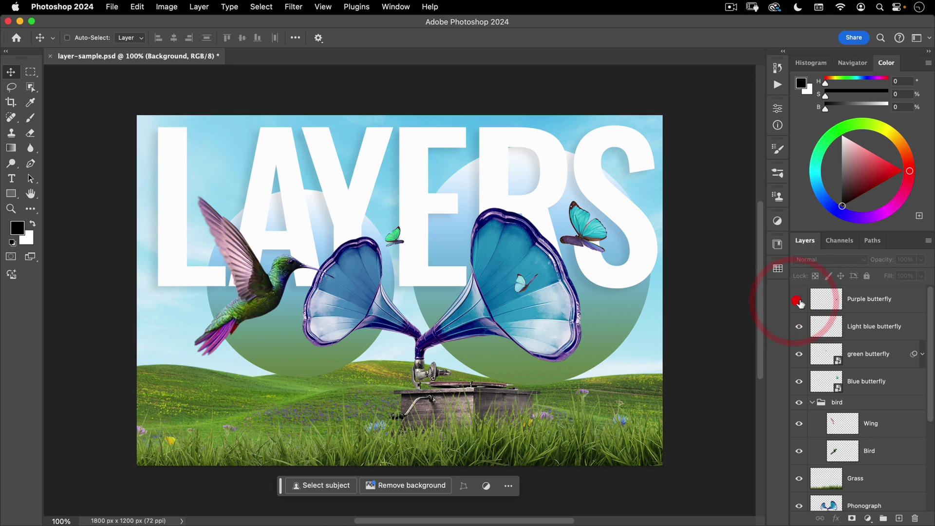
click(800, 300)
click(800, 301)
Hide the Light blue, green and Blue butterflies and the bird group, then collapse the group.
click(799, 327)
click(799, 354)
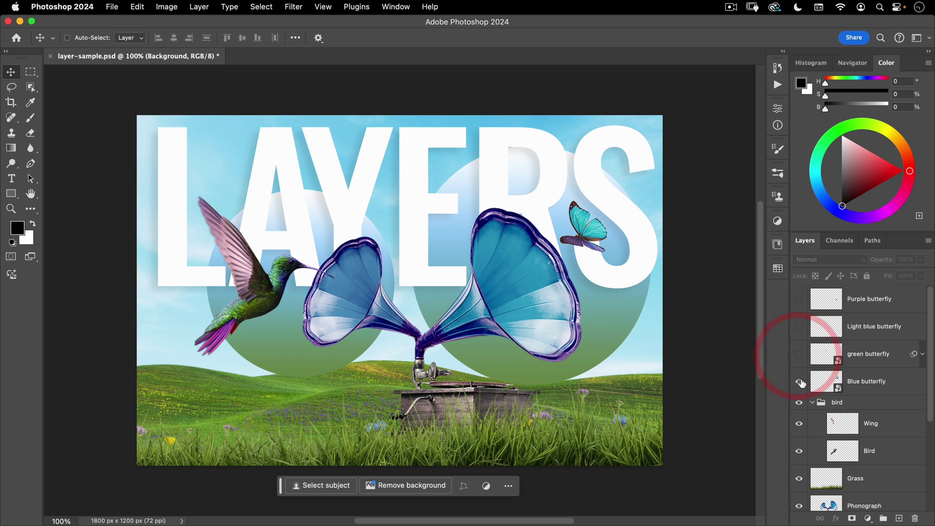
click(800, 382)
scroll(802, 385, down, 2)
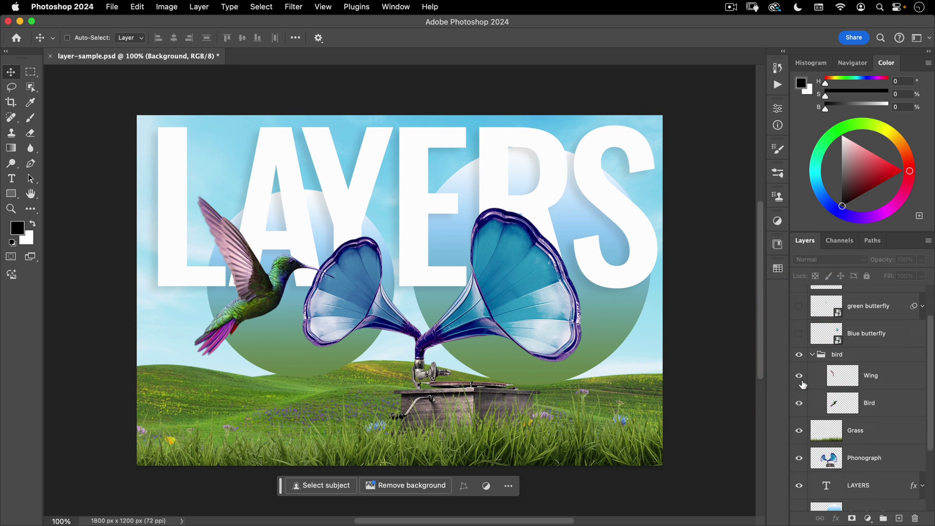
click(799, 355)
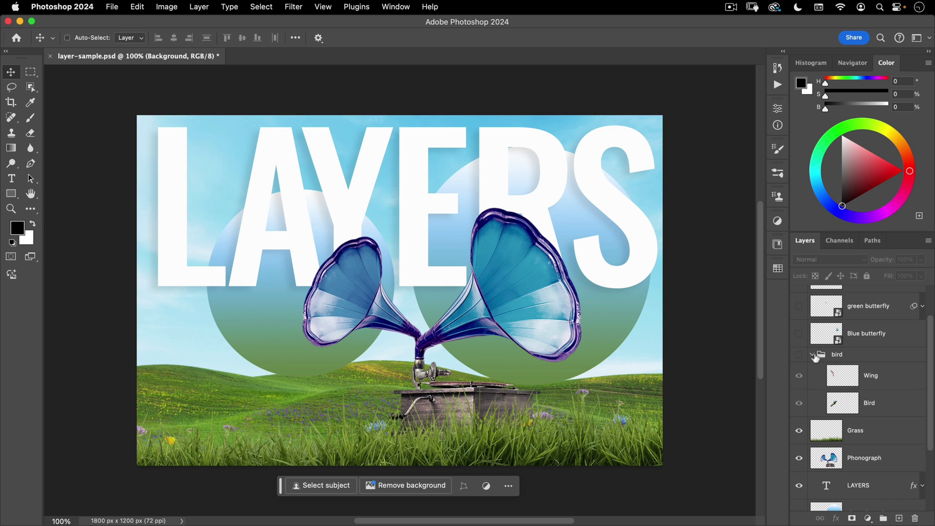
click(812, 355)
Hide the Grass, Phonograph, LAYERS text and both circle shape layers.
click(800, 375)
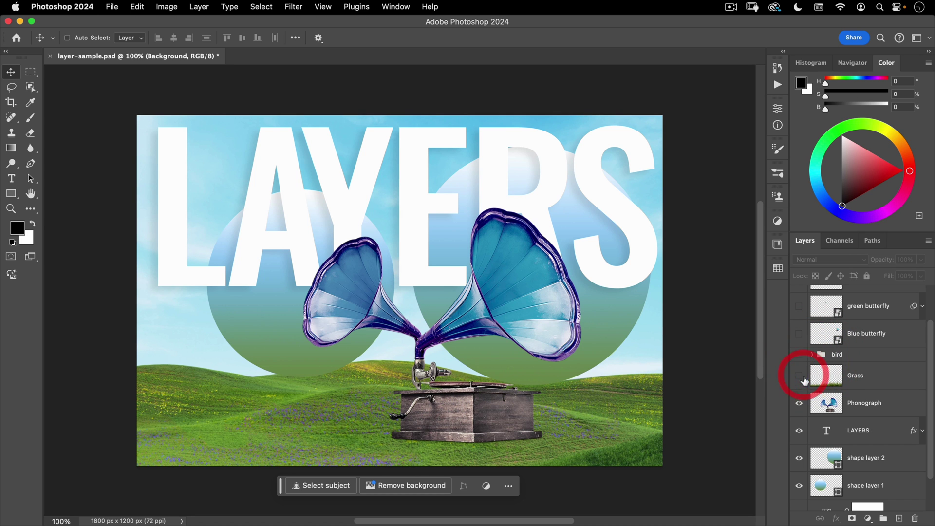
click(799, 403)
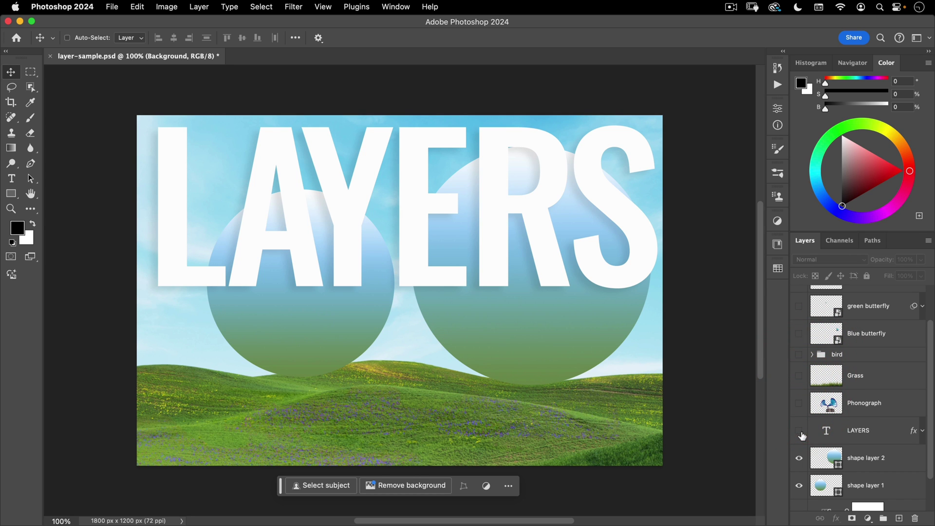
click(799, 431)
scroll(813, 419, down, 2)
click(799, 415)
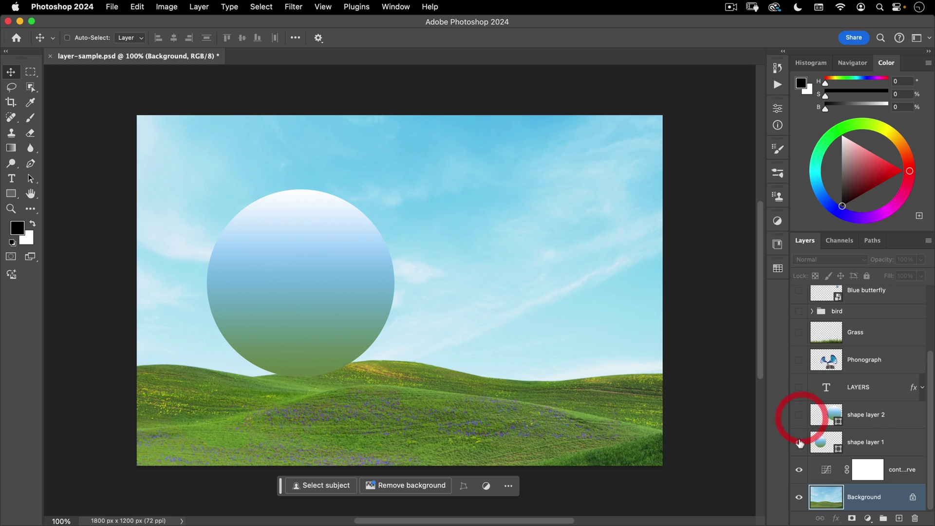
click(799, 443)
Toggle the Curves adjustment off and on twice to compare, leaving it visible.
click(799, 469)
click(800, 469)
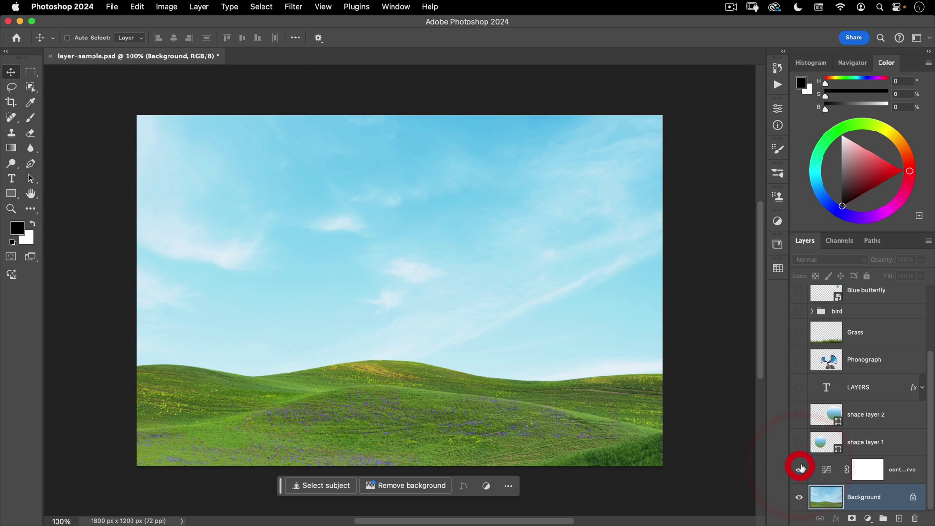
click(800, 469)
click(800, 469)
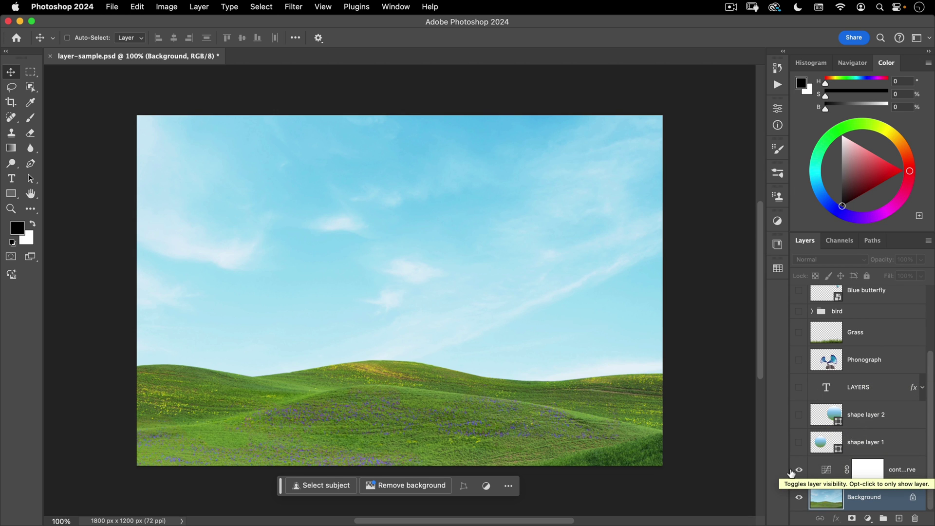
Show shape layers 1 and 2, the LAYERS text, Phonograph, Grass and hummingbird again.
click(798, 443)
click(798, 415)
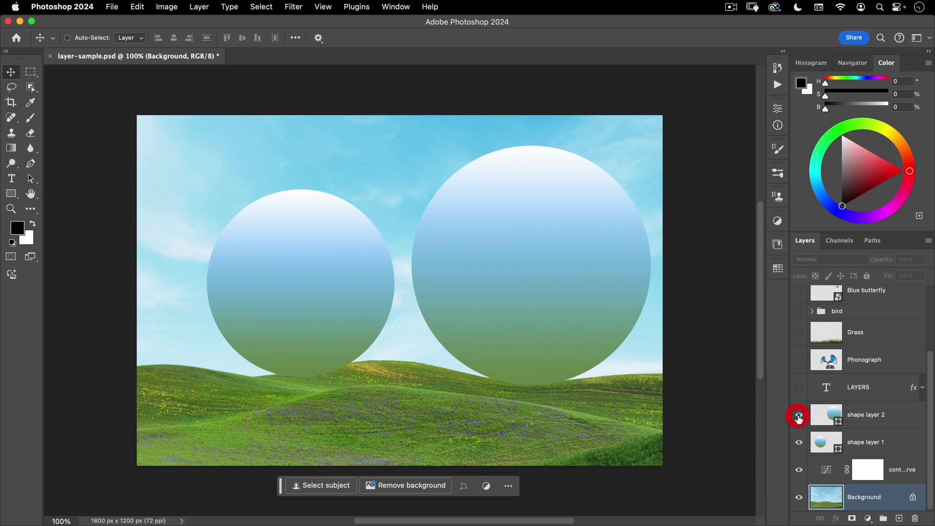
click(799, 387)
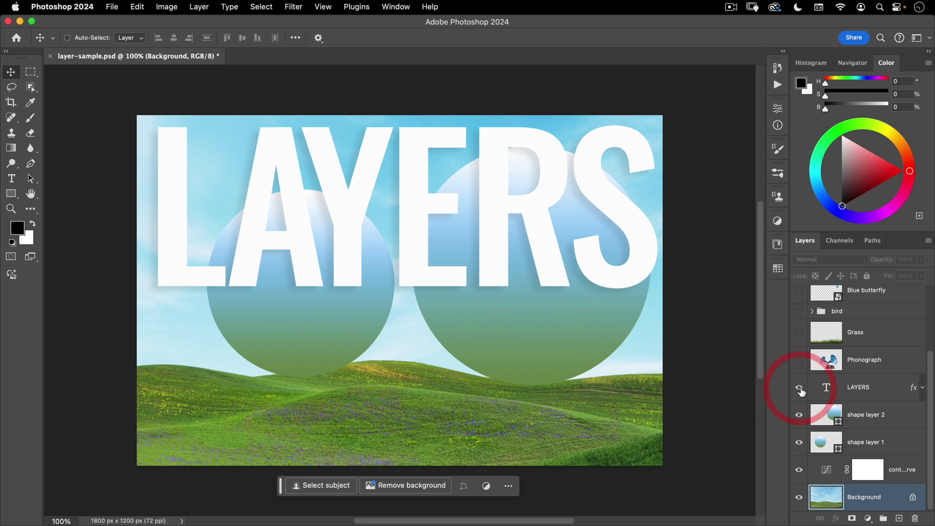
click(799, 361)
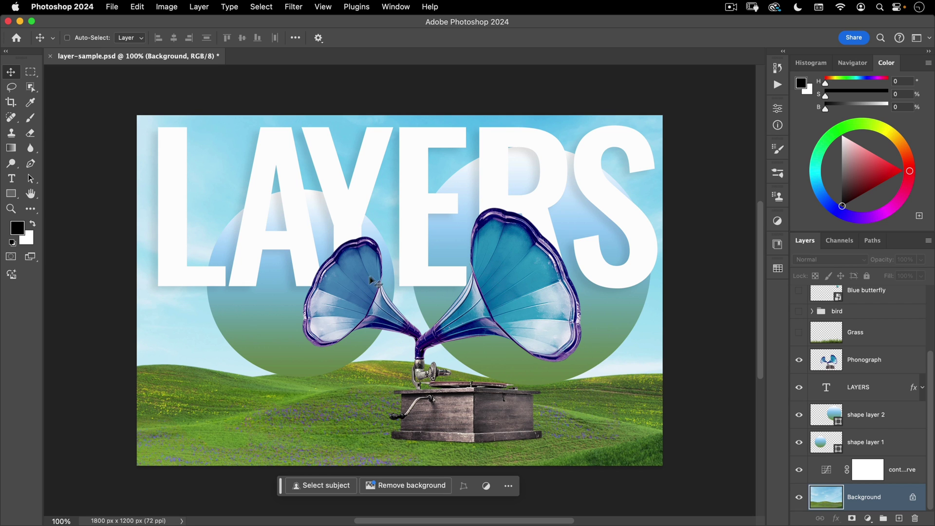
click(800, 333)
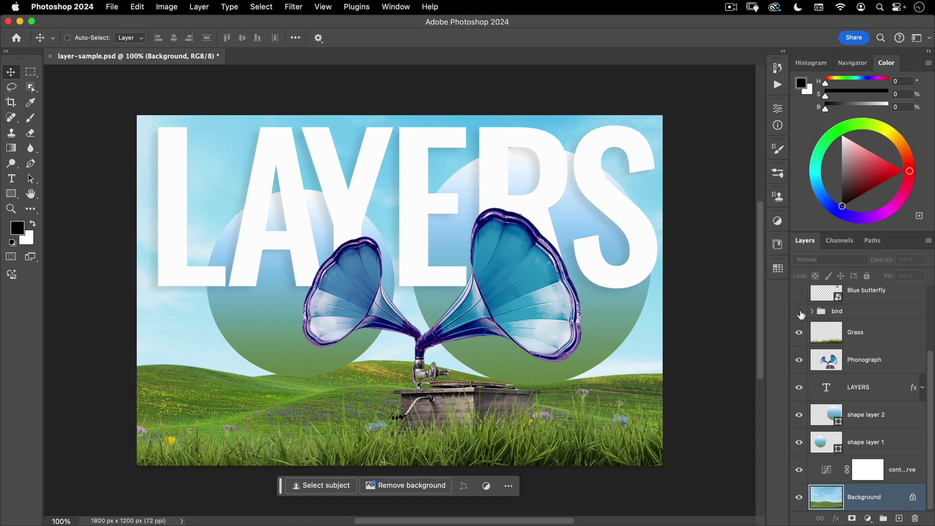
click(799, 313)
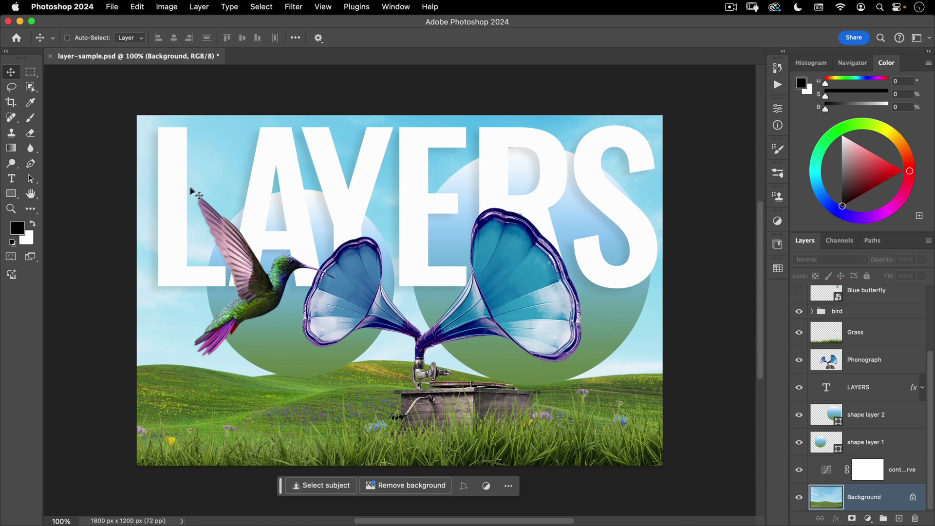
Show the Blue, green, Light blue and Purple butterflies again.
scroll(804, 346, up, 2)
click(799, 334)
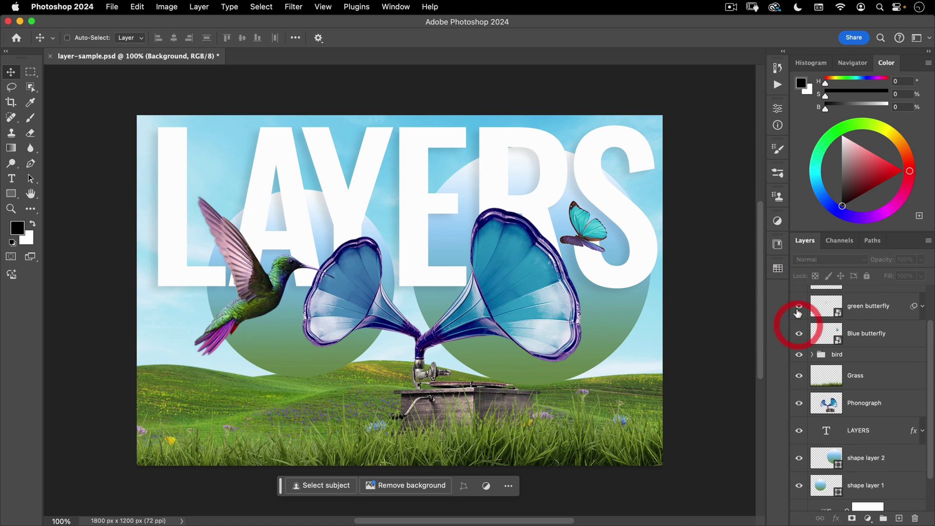
click(799, 307)
scroll(800, 311, up, 2)
click(800, 324)
click(799, 301)
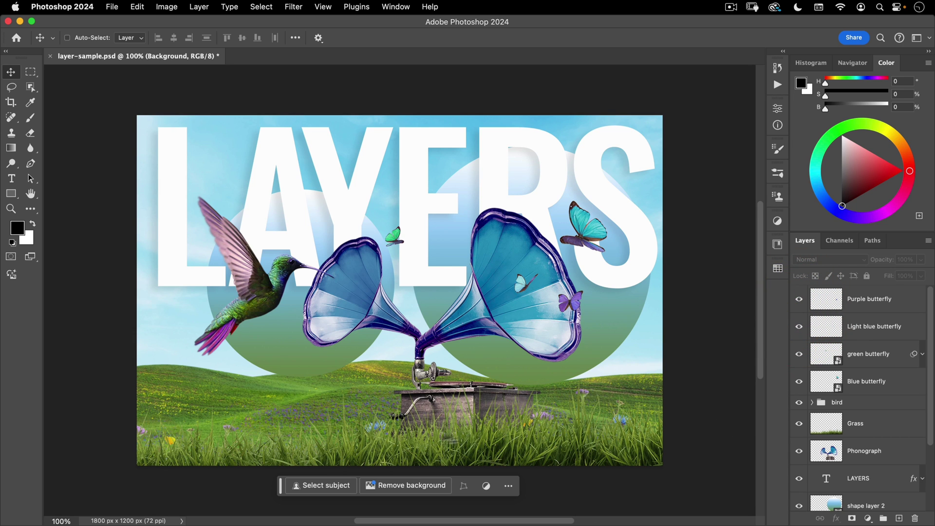
click(831, 299)
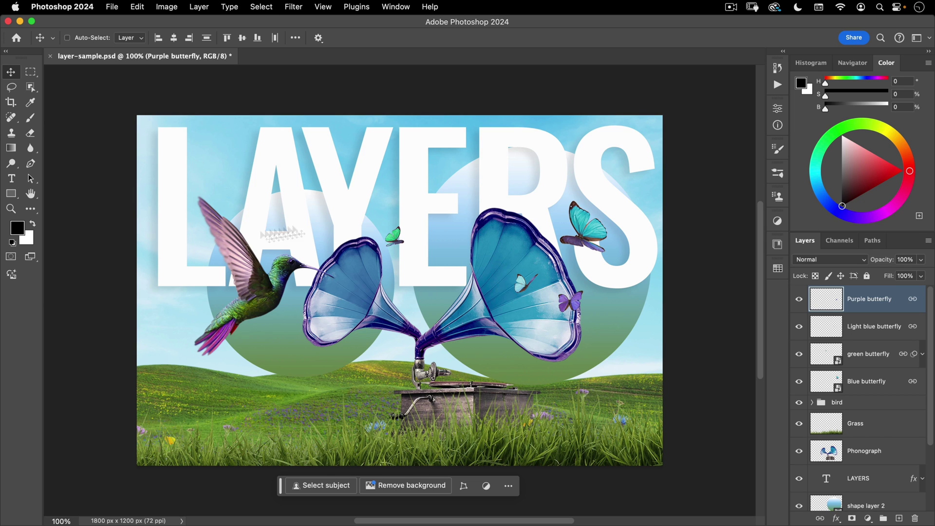
scroll(846, 435, down, 5)
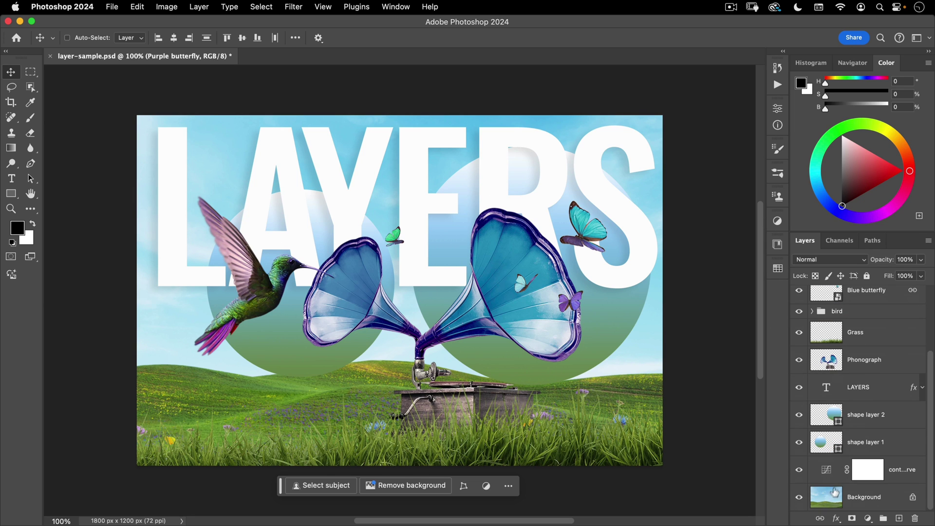
click(835, 493)
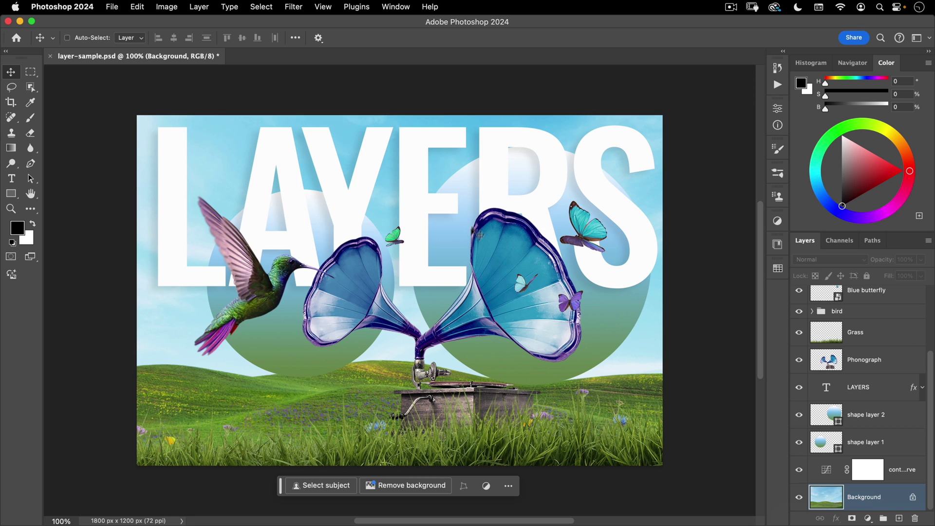
drag(843, 364, 824, 390)
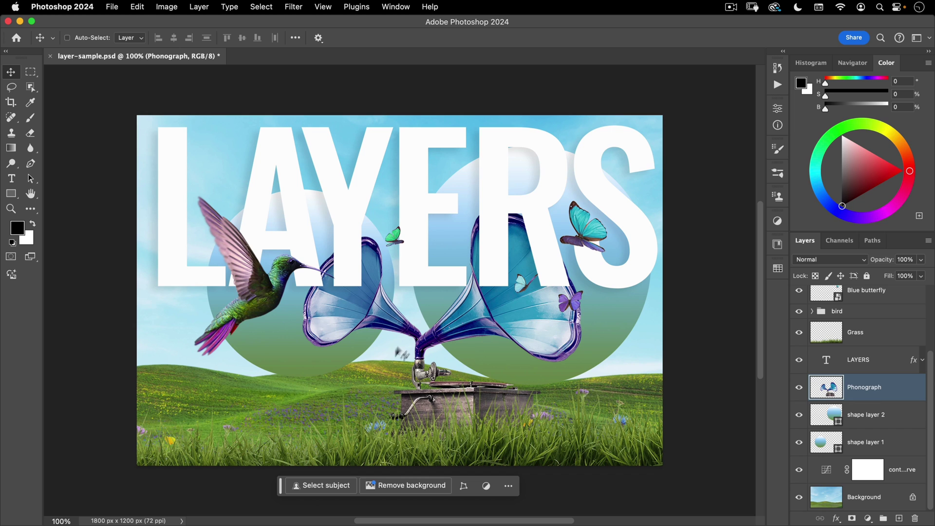
drag(830, 386, 841, 355)
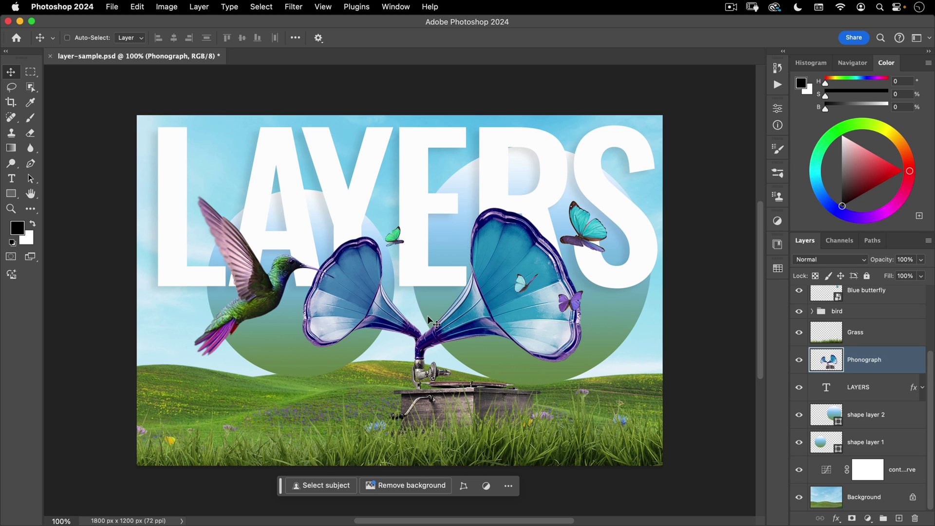
scroll(842, 375, up, 3)
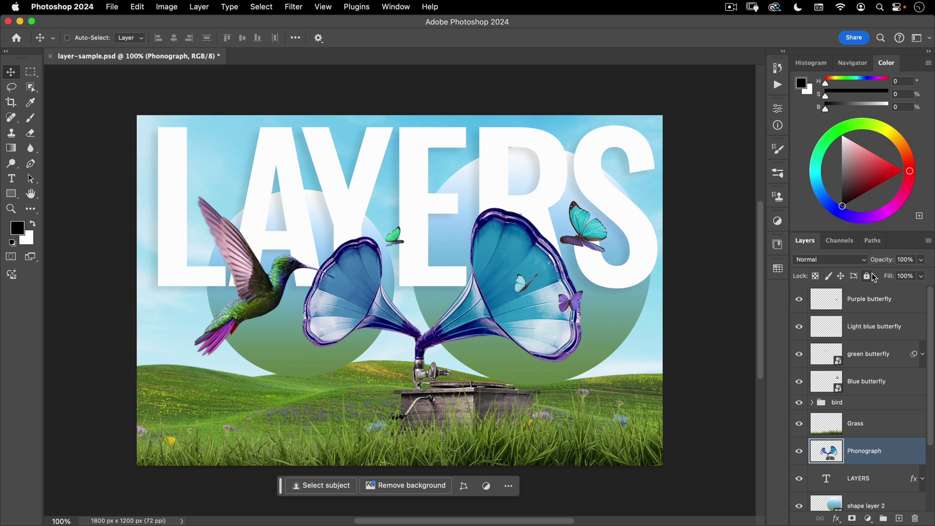
Briefly toggle the Purple butterfly's visibility, then make the green butterfly layer active.
click(822, 299)
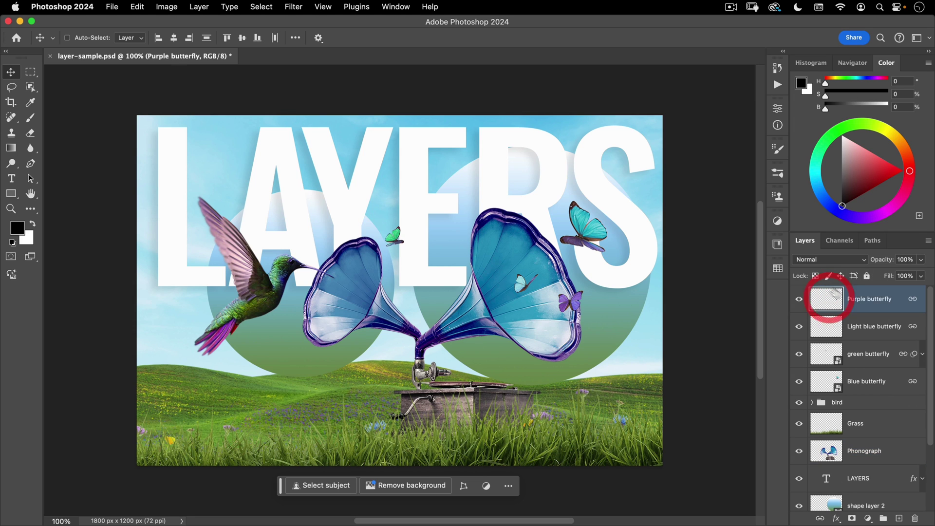
click(799, 300)
click(799, 299)
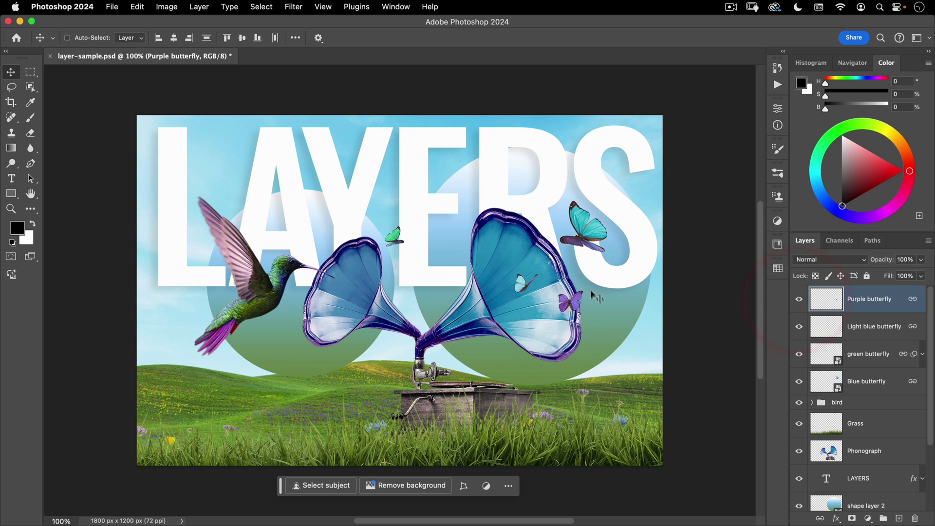
click(822, 358)
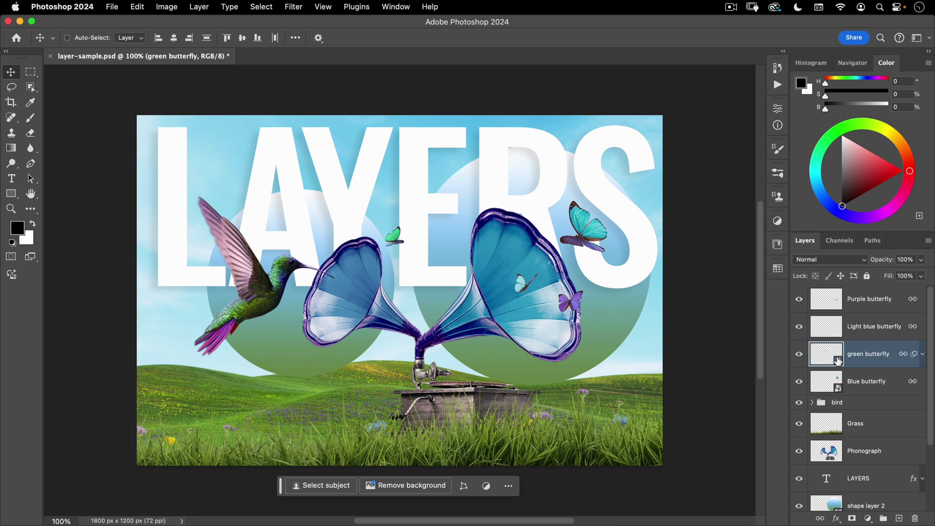
Open the Blue butterfly smart object's contents and zoom in on the butterfly.
double_click(837, 359)
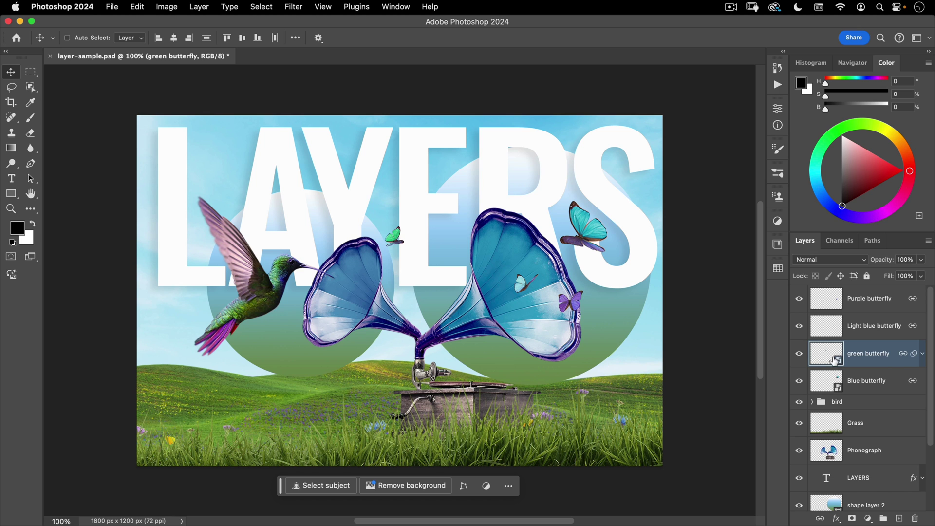
click(472, 230)
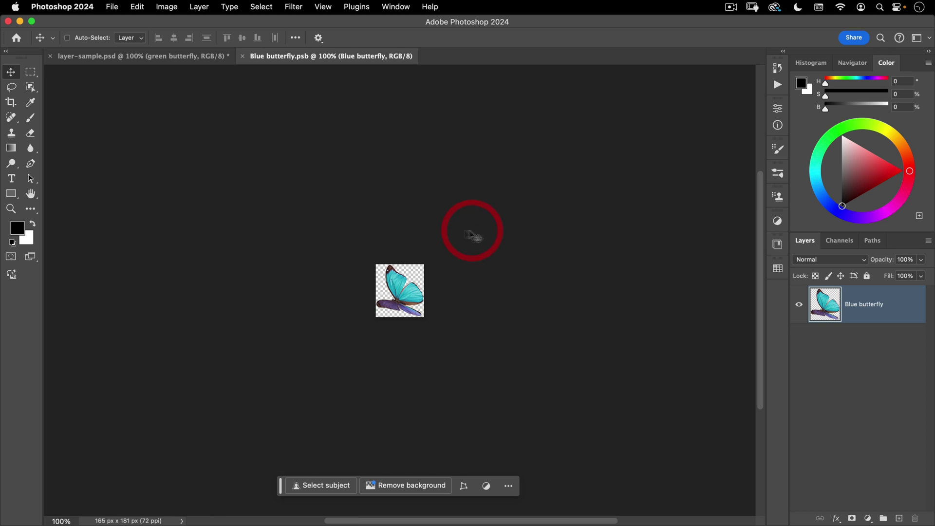
key(super+space)
drag(409, 312, 459, 220)
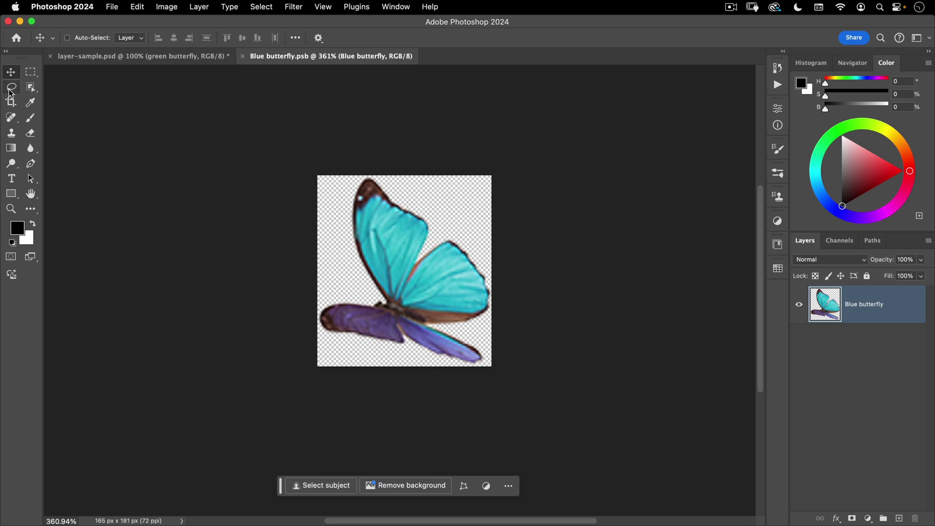
Set up the Brush tool with 100% hardness and a 2 px size.
click(31, 122)
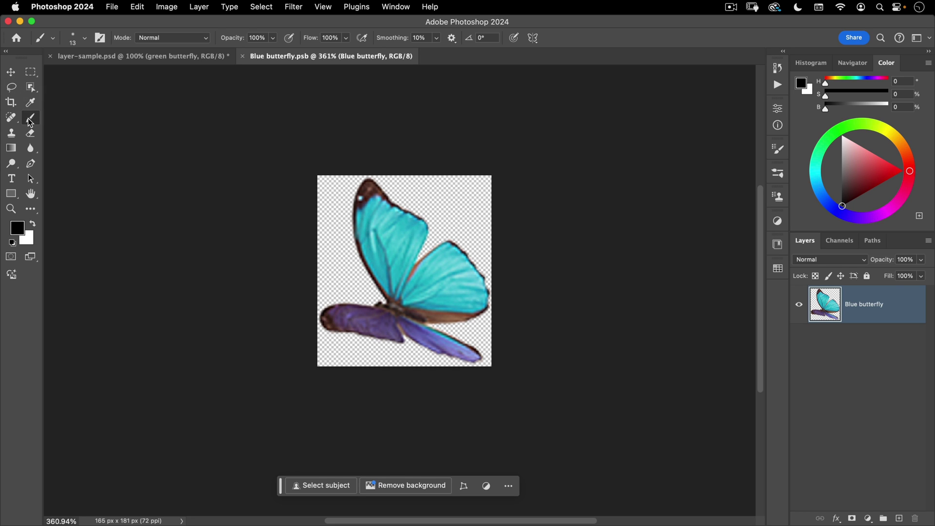
click(30, 122)
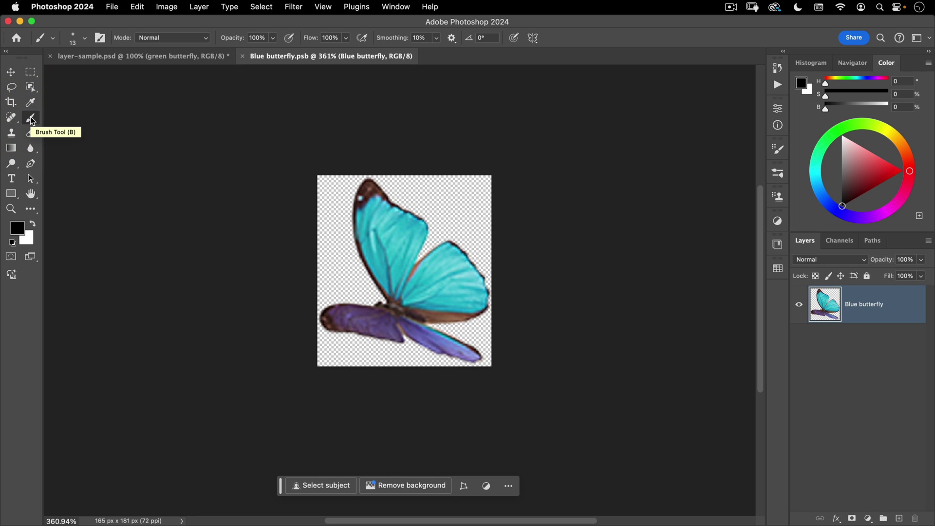
right_click(331, 226)
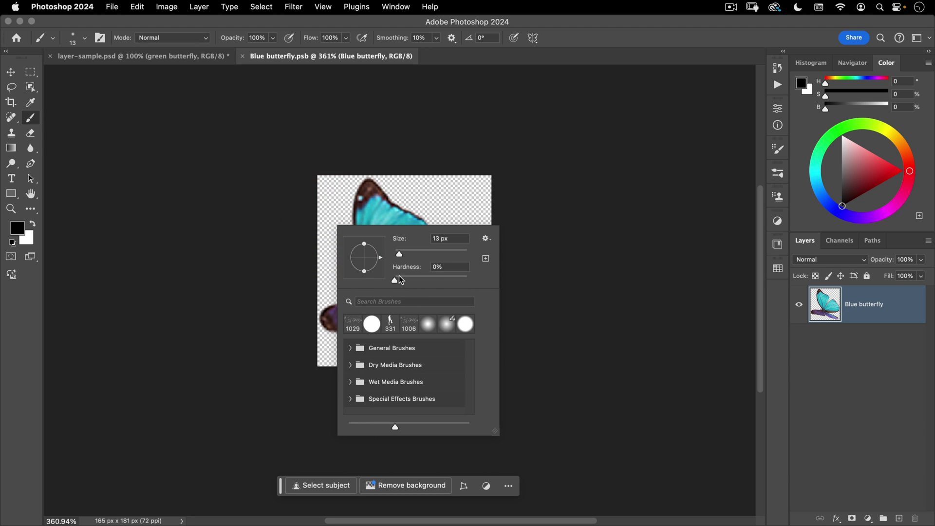
drag(401, 279, 491, 277)
drag(400, 252, 398, 258)
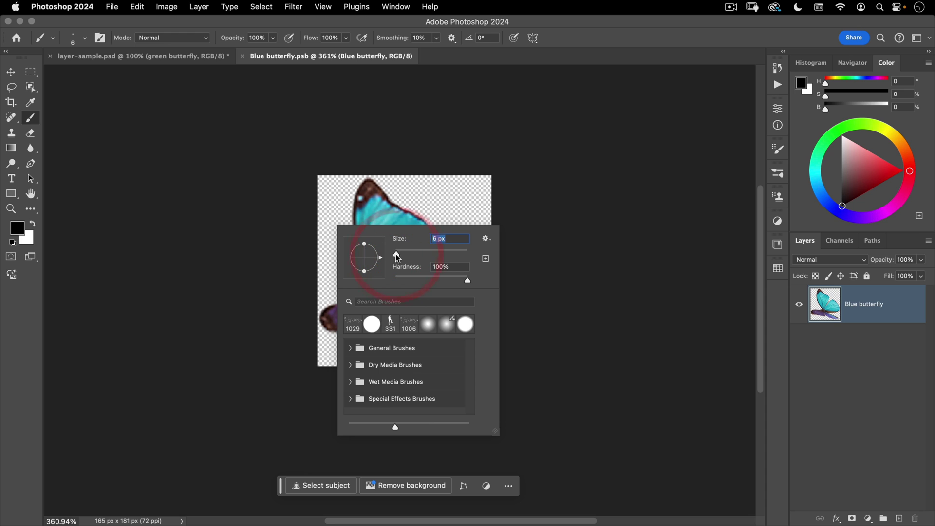
text(2)
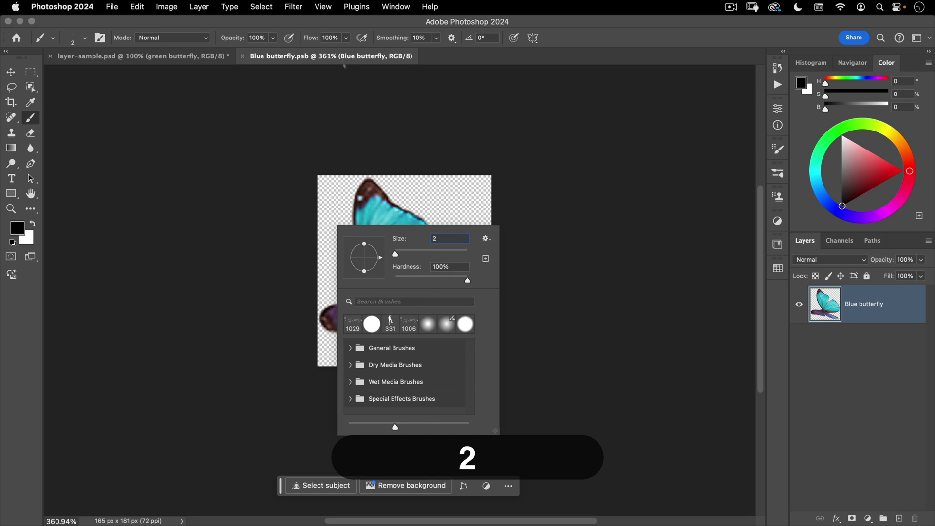
click(343, 61)
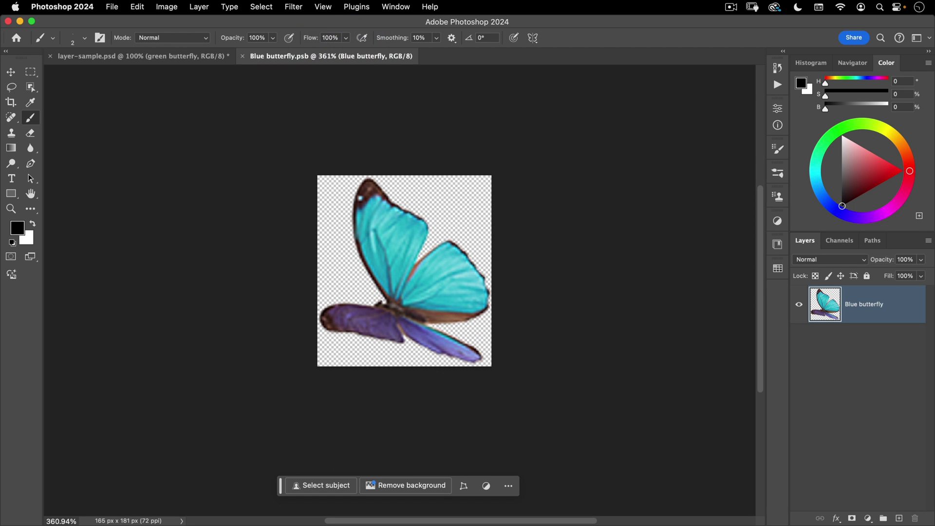
Paint a thin antenna on the butterfly, then save and close the smart object.
drag(338, 267, 376, 302)
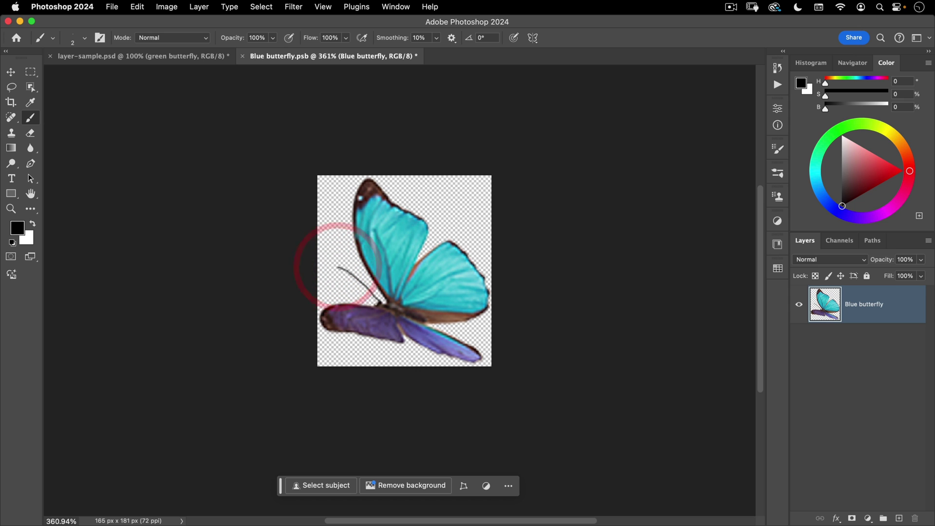
click(328, 291)
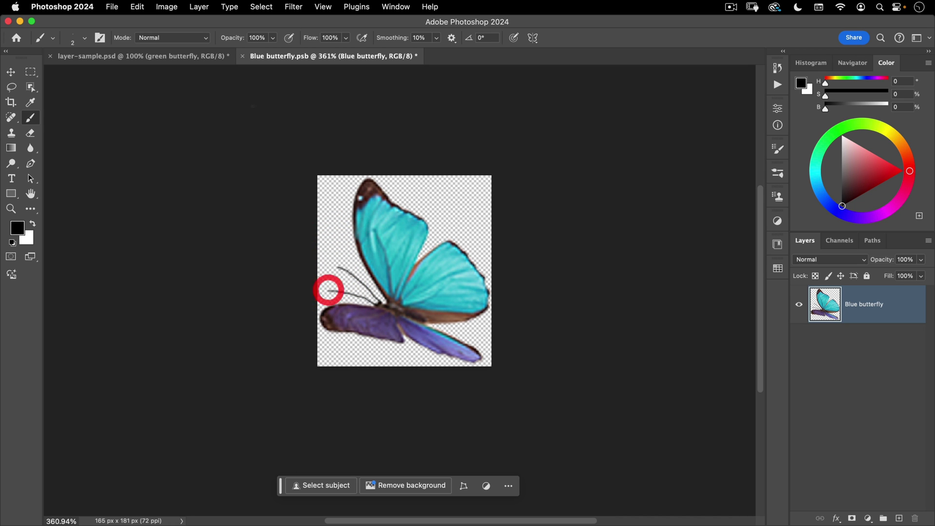
click(242, 56)
click(468, 208)
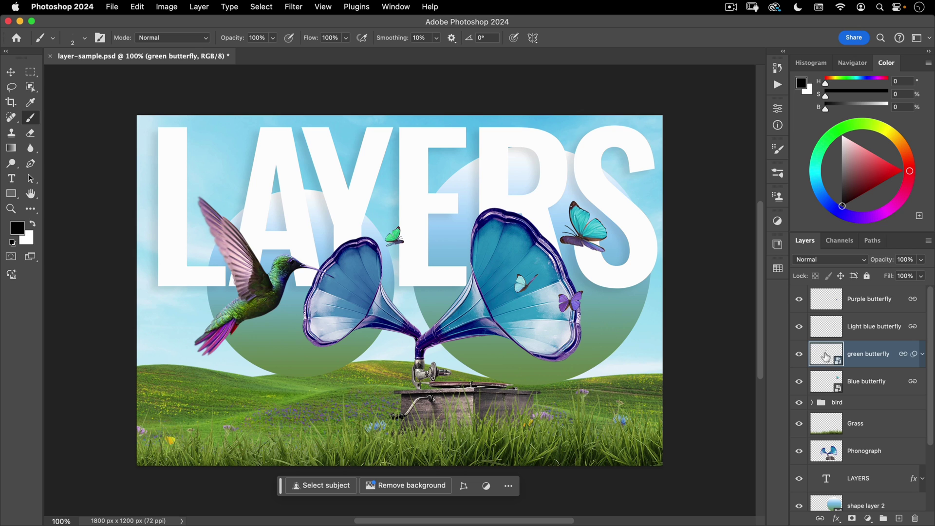
scroll(831, 377, down, 2)
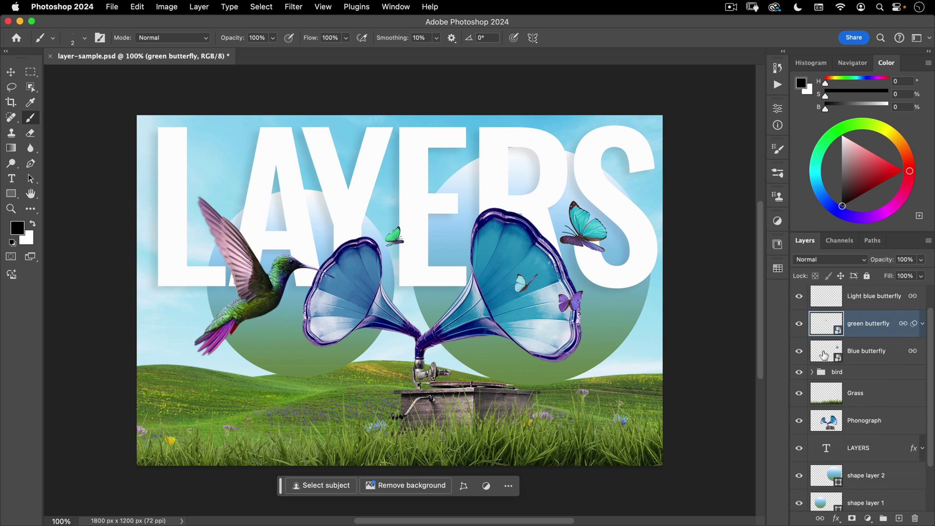
scroll(816, 373, down, 3)
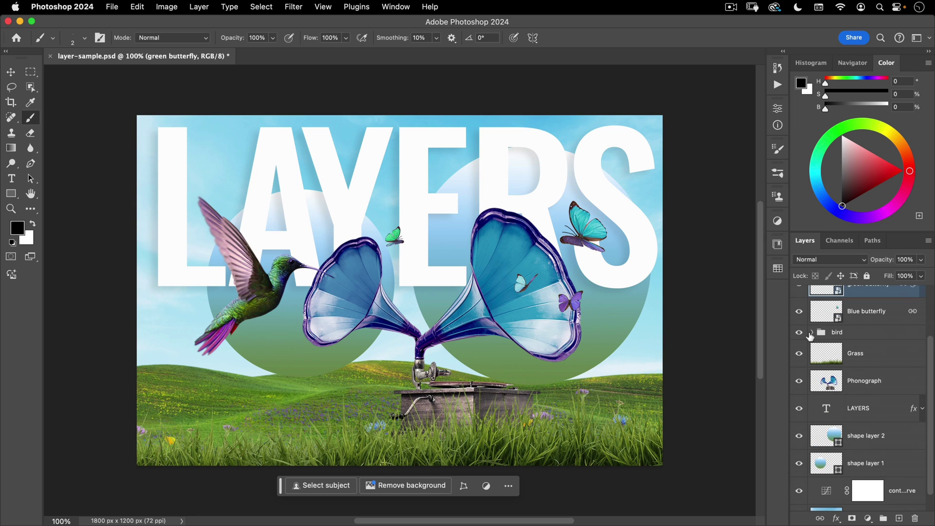
click(812, 333)
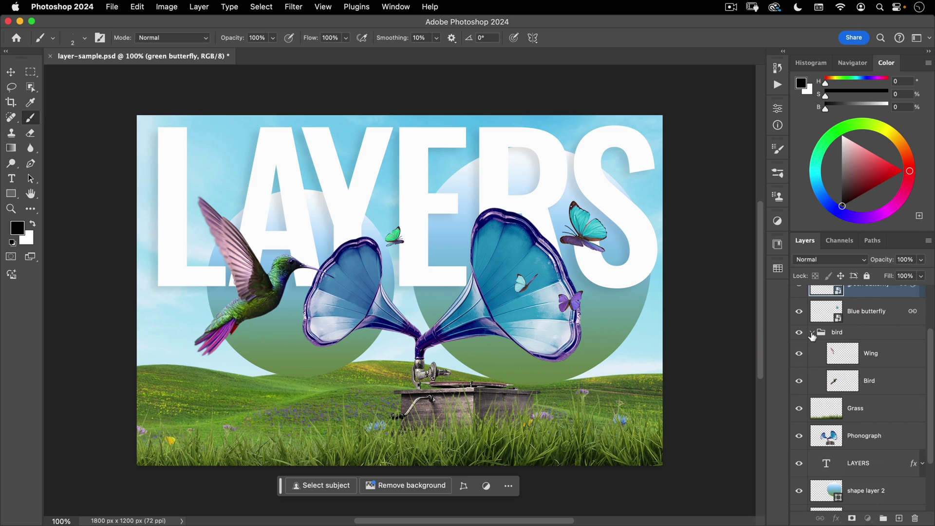
click(812, 333)
click(842, 335)
click(812, 333)
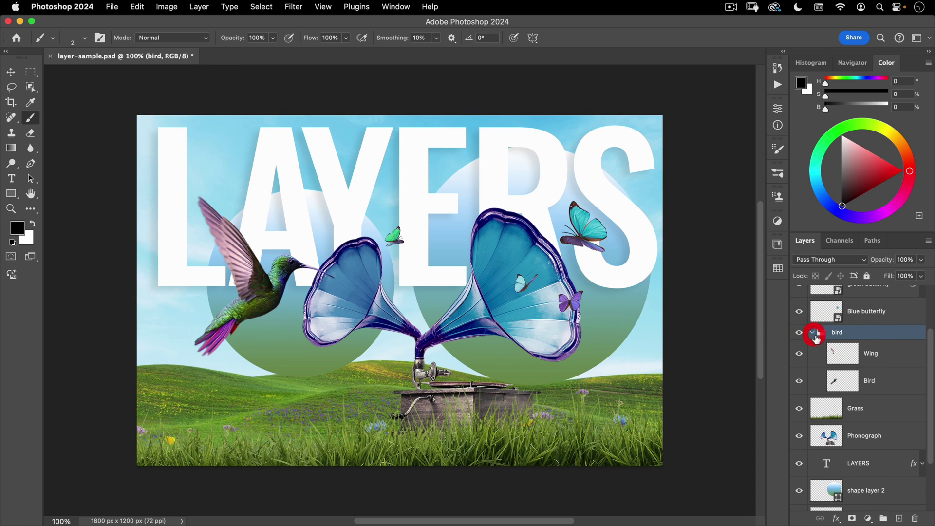
click(850, 352)
click(843, 378)
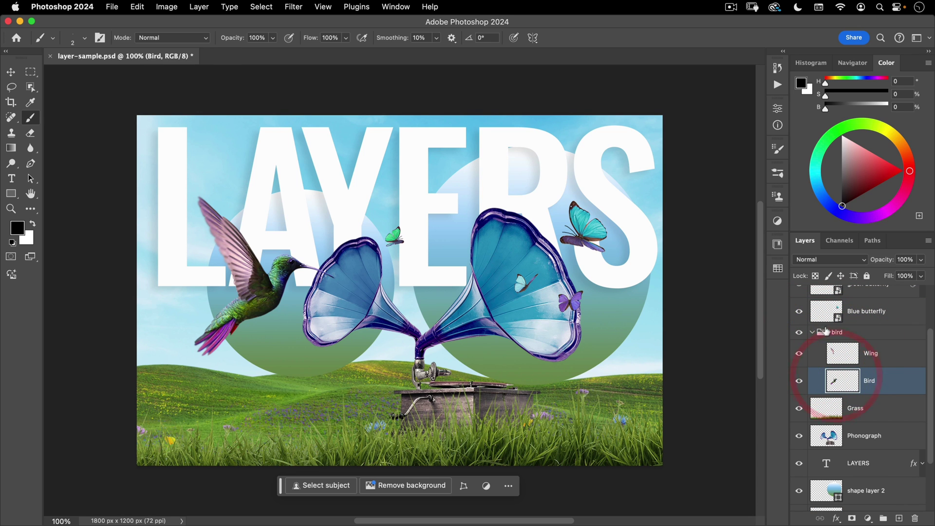
click(828, 334)
click(812, 333)
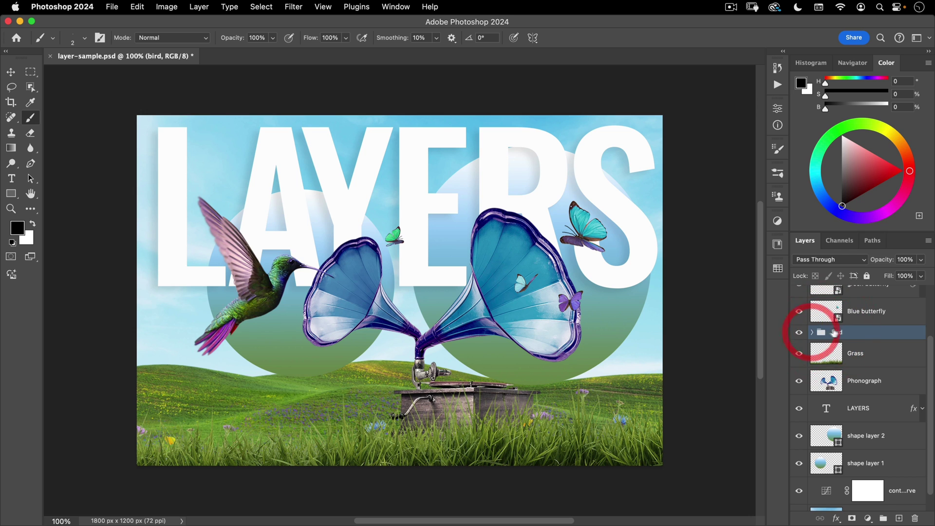
click(11, 71)
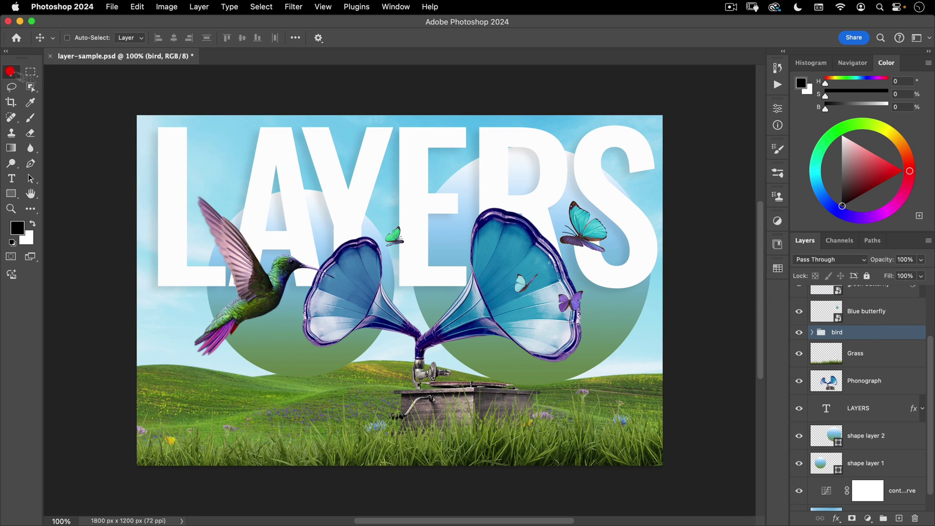
drag(258, 302, 258, 361)
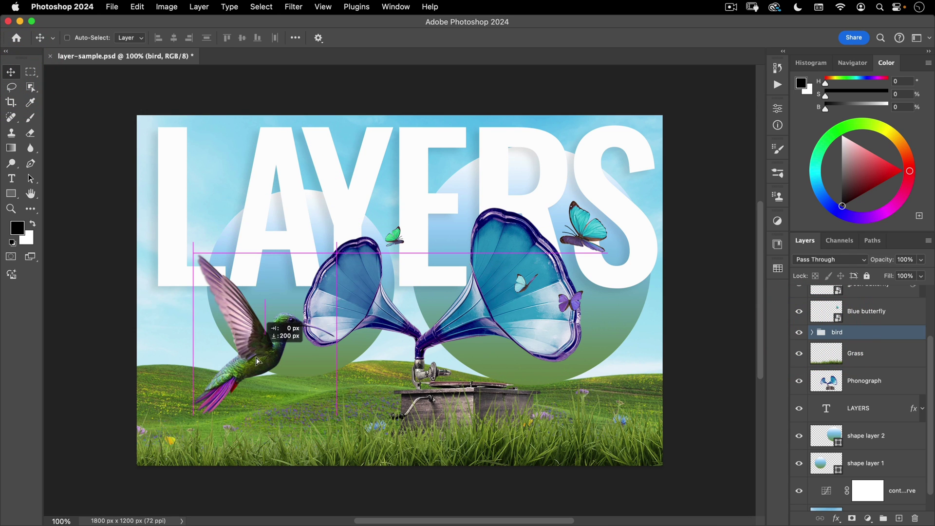
click(273, 266)
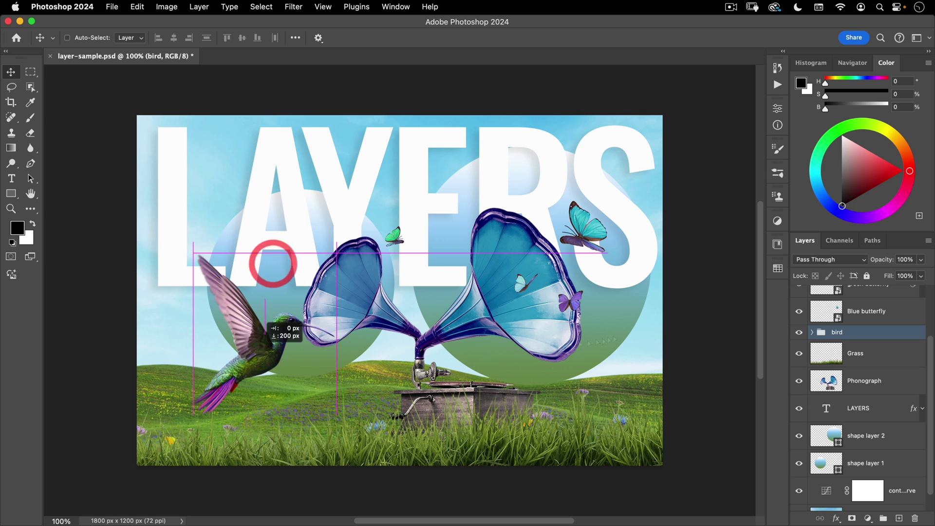
click(812, 333)
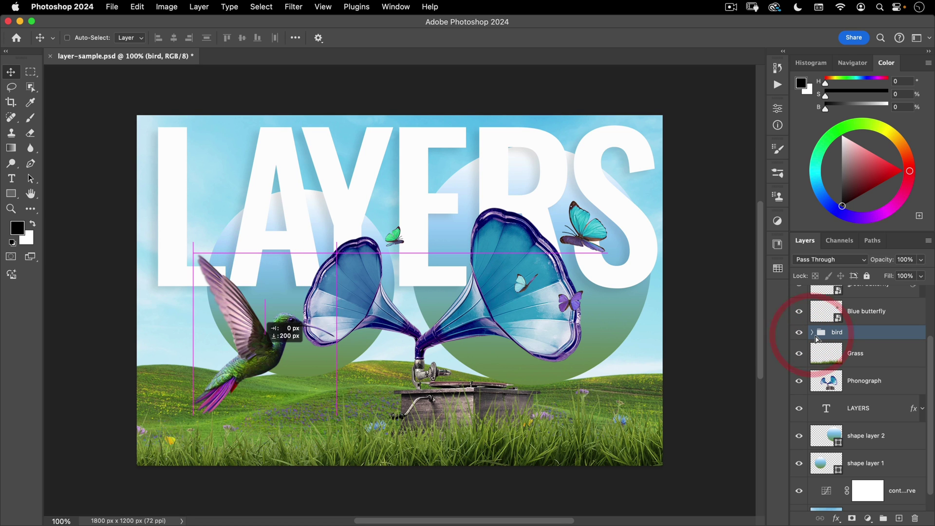
click(812, 333)
key(cmd+z)
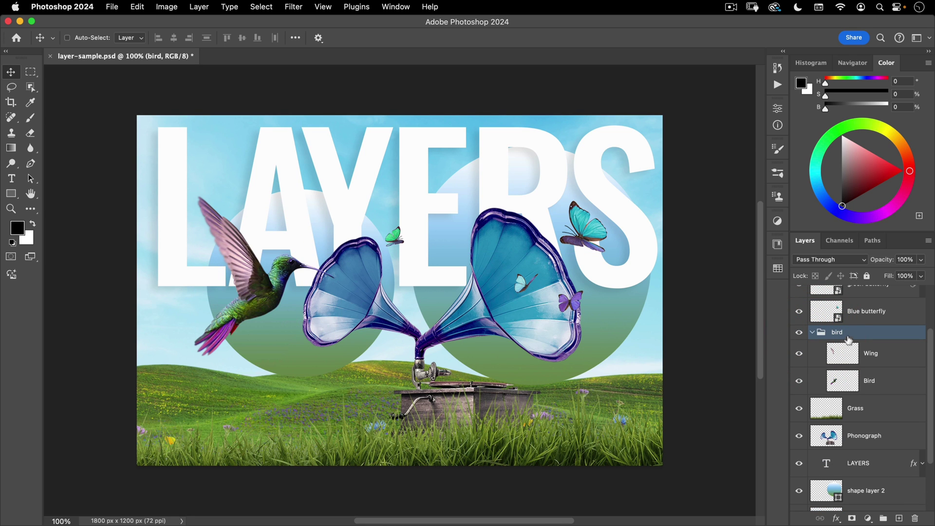
click(812, 334)
drag(238, 280, 234, 261)
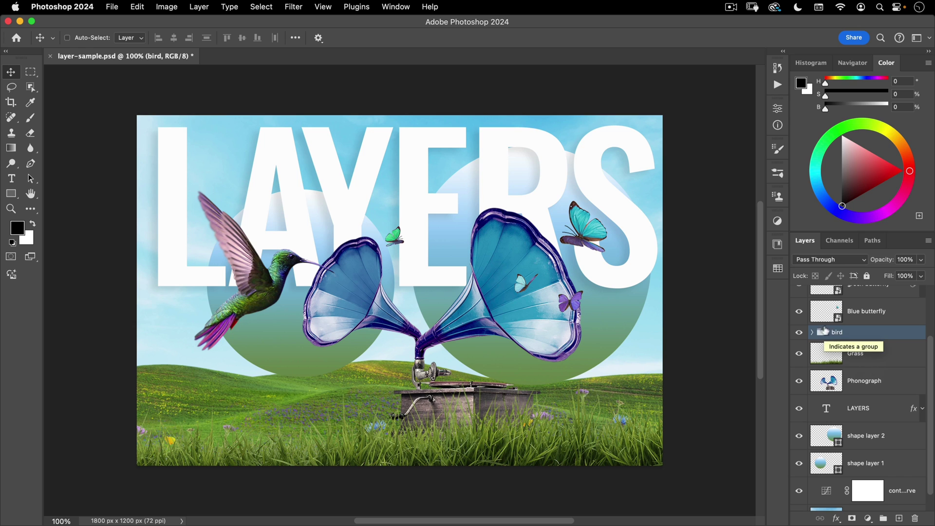
click(831, 264)
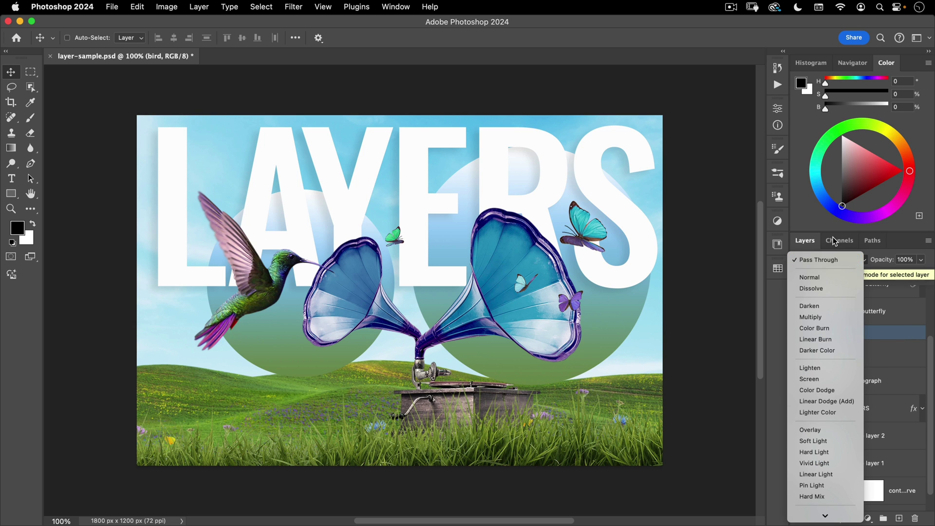
click(835, 239)
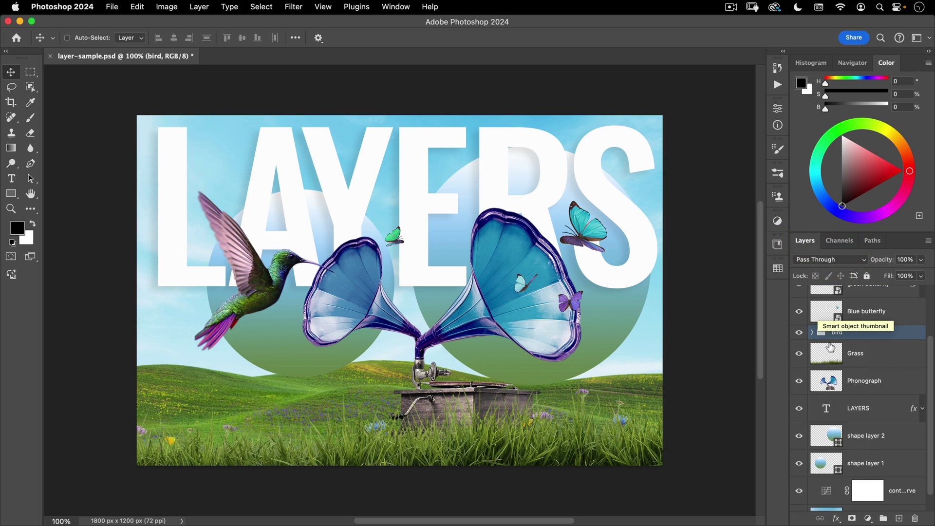
click(826, 353)
scroll(828, 391, down, 1)
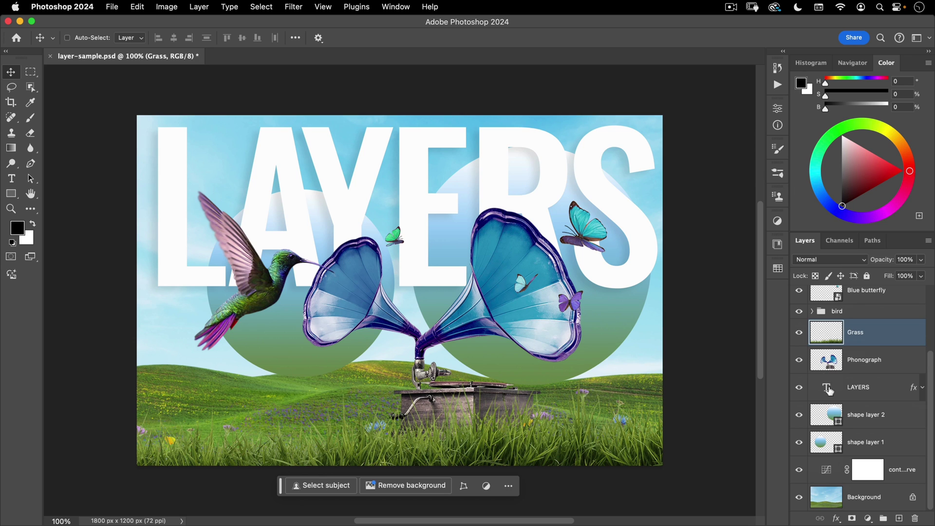
click(830, 389)
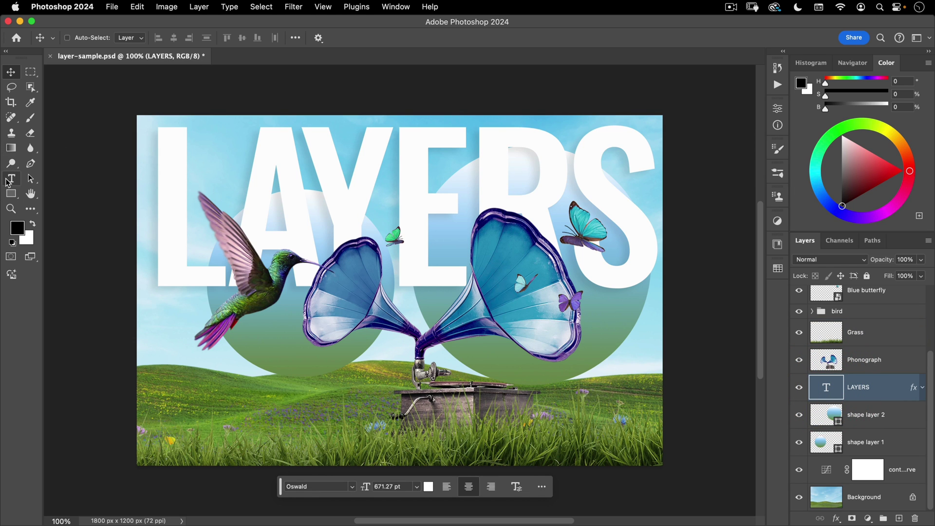
click(16, 182)
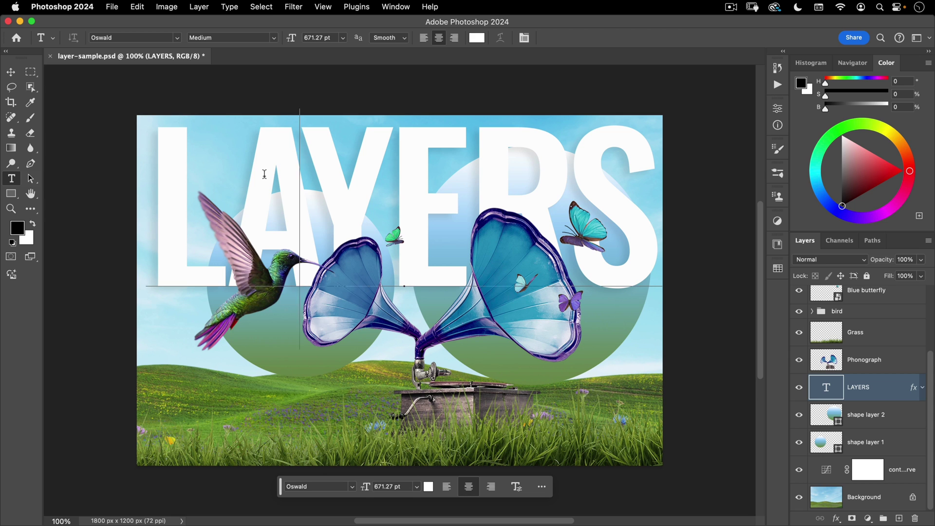
drag(263, 174, 591, 157)
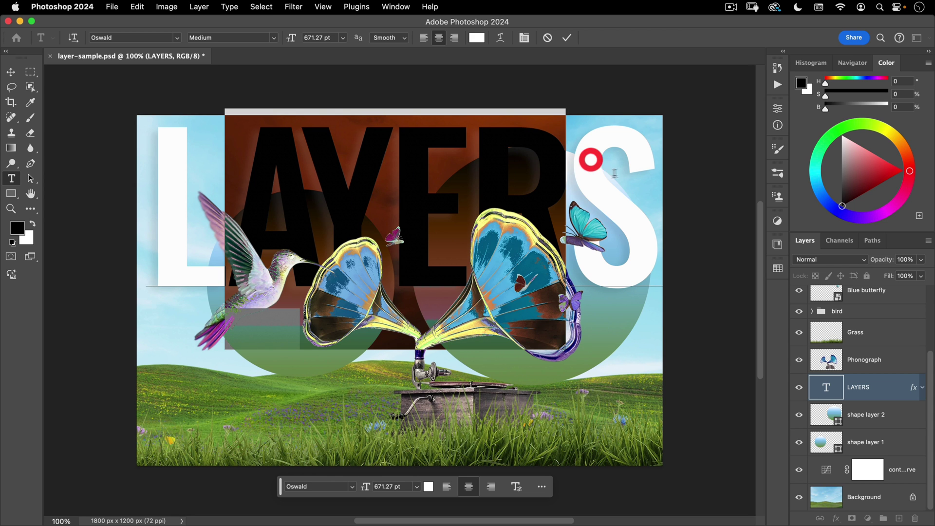
drag(660, 156, 117, 170)
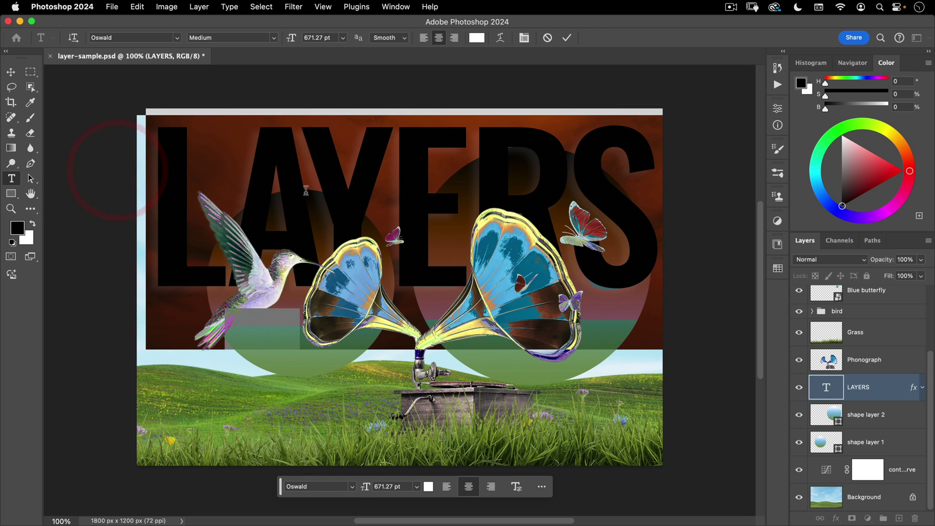
text(CHANGE)
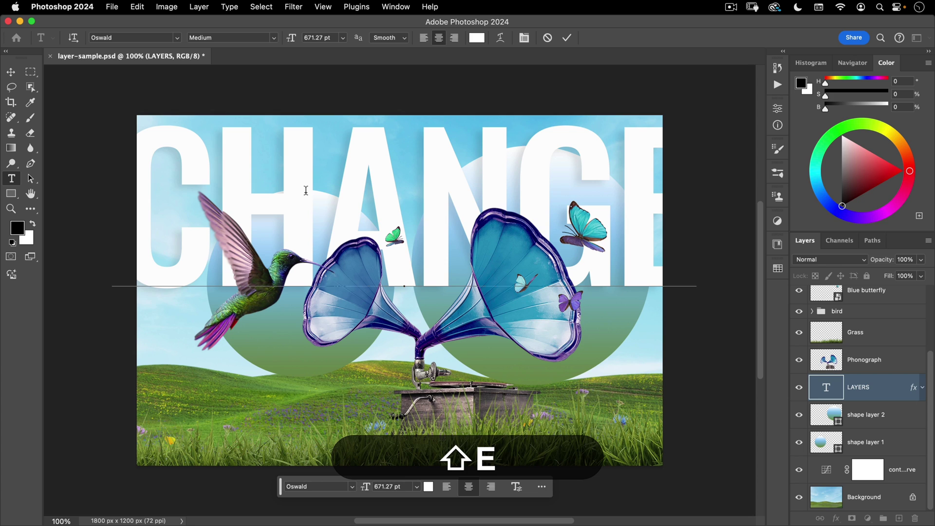
key(shift)
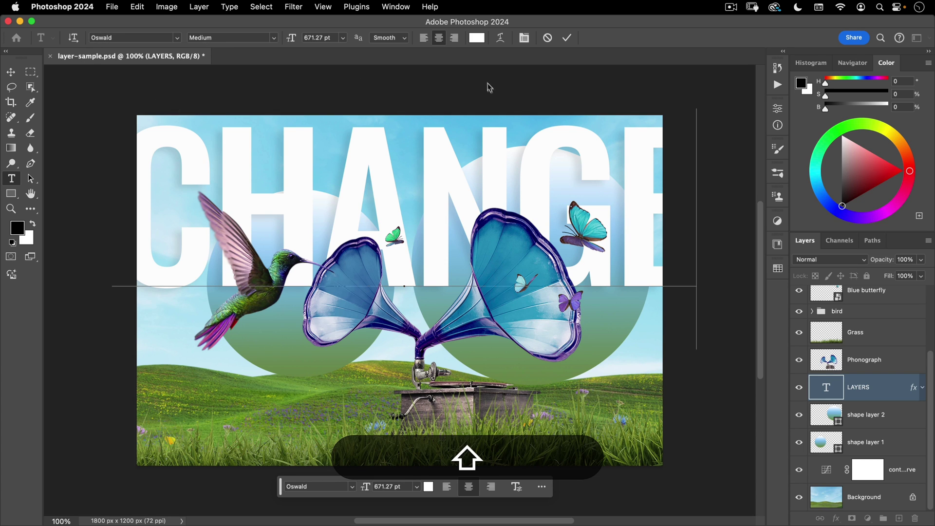
click(548, 39)
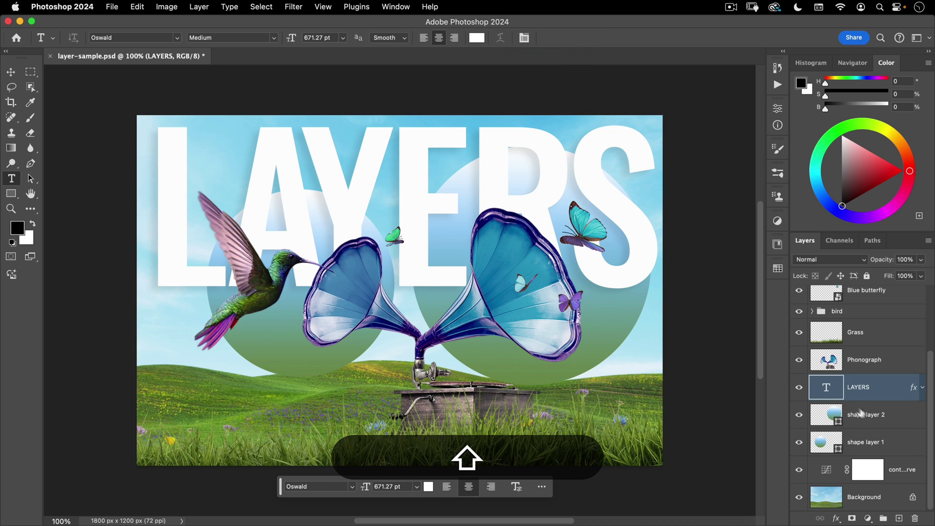
click(829, 410)
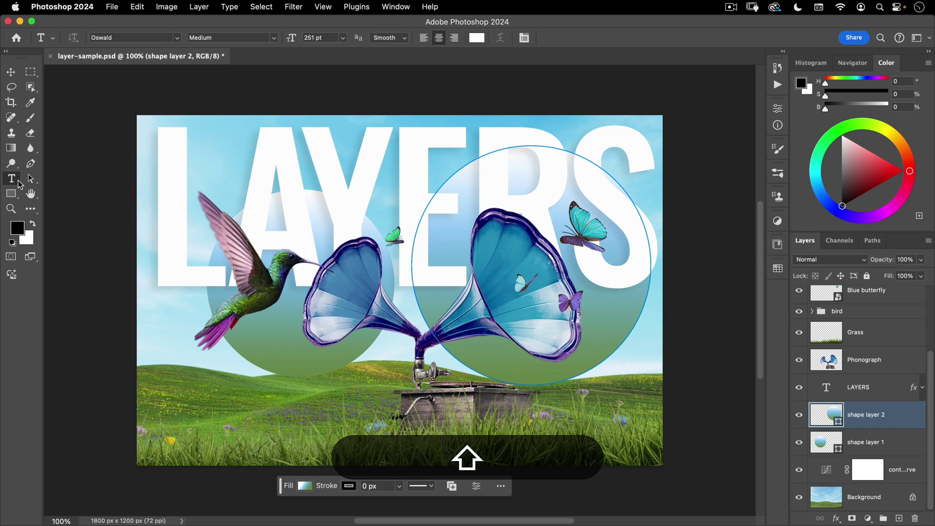
Select the circle's path and drag its corner to enlarge the right-hand circle.
click(32, 180)
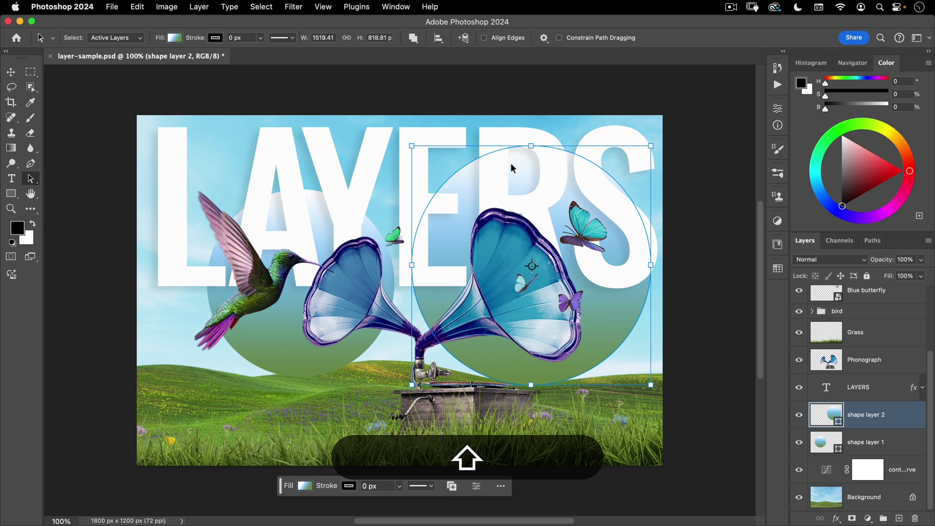
drag(504, 156, 613, 84)
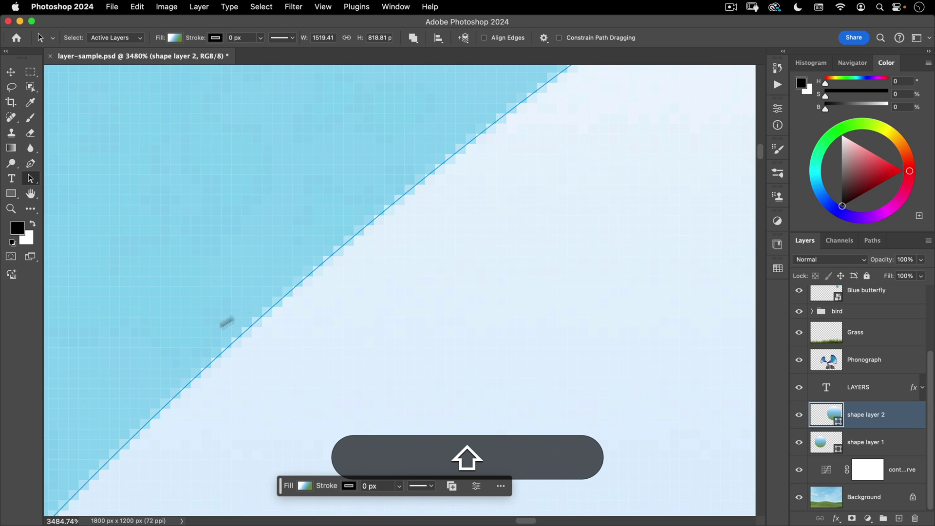
drag(253, 313, 218, 331)
drag(288, 188, 265, 175)
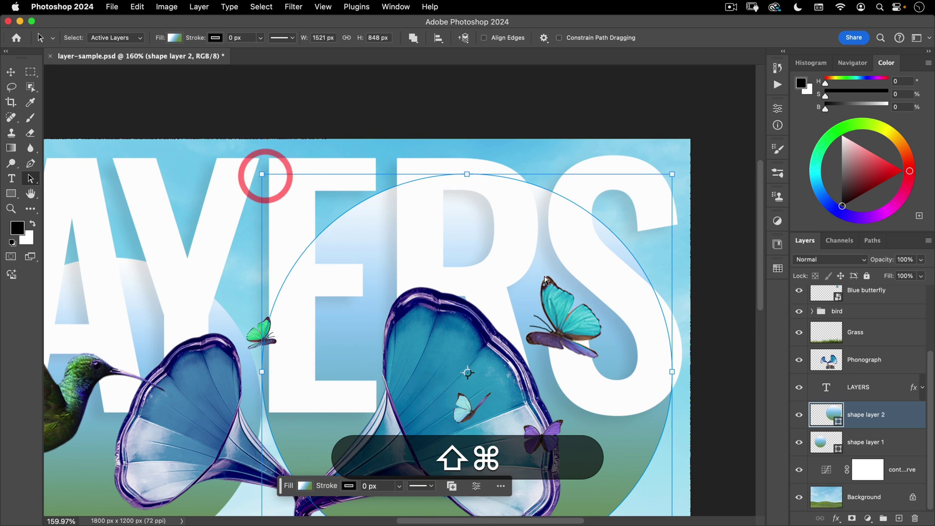
Undo the move via Edit > Undo, returning the circle to 818.8 px, and open its Fill options.
key(shift+super+z)
key(shift+super+z)
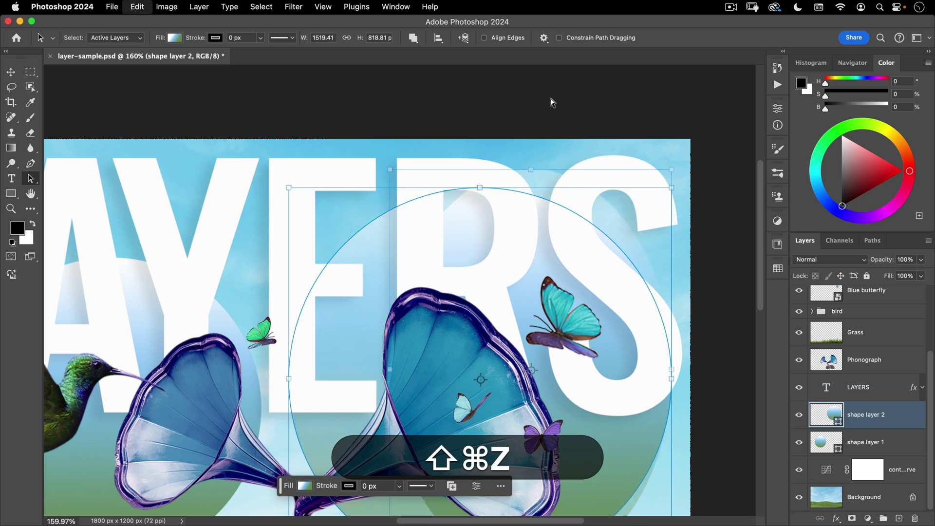
scroll(399, 185, down, 5)
click(414, 152)
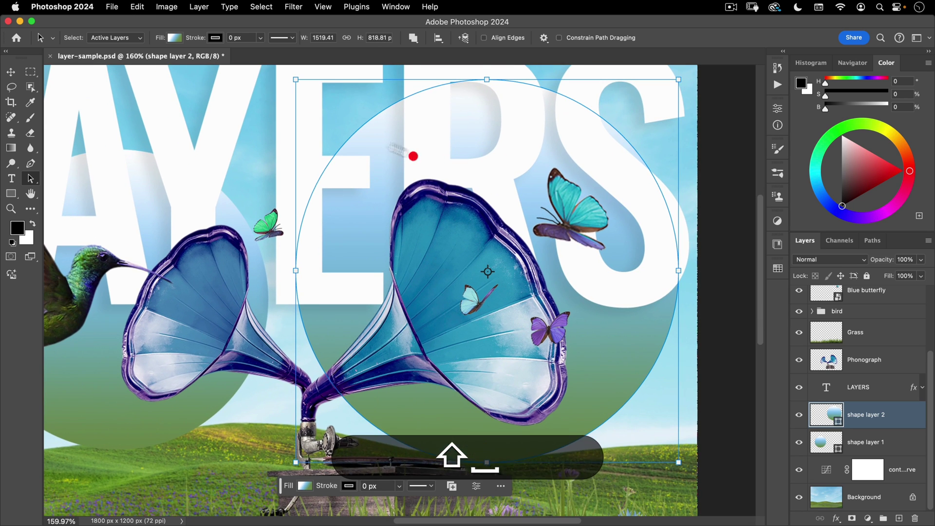
click(139, 7)
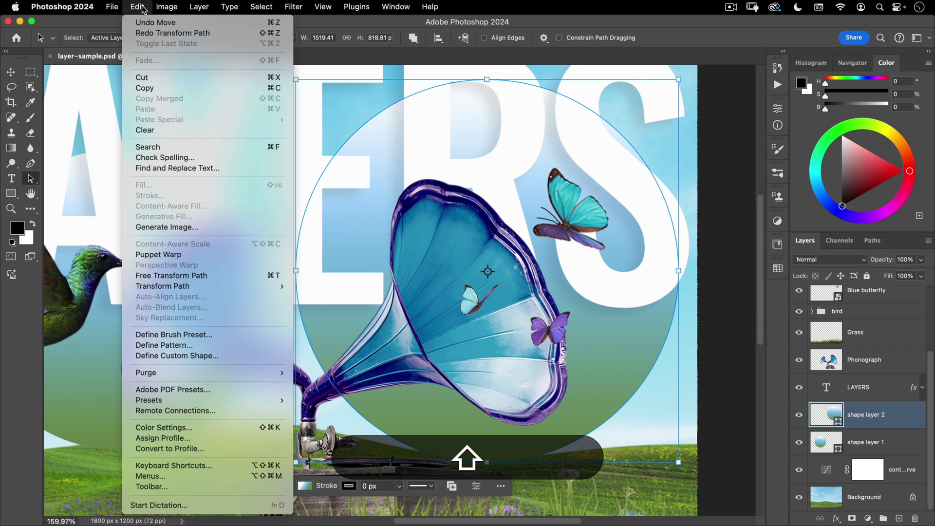
click(271, 23)
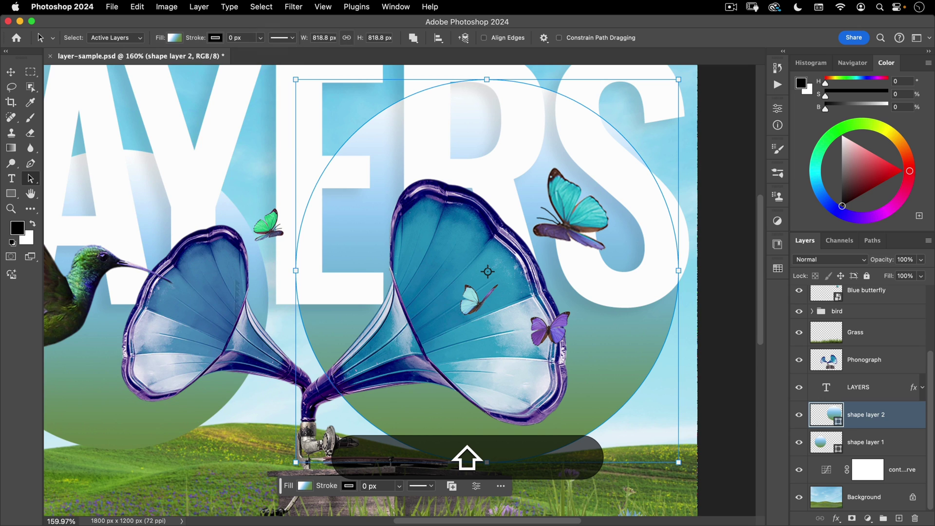
click(304, 486)
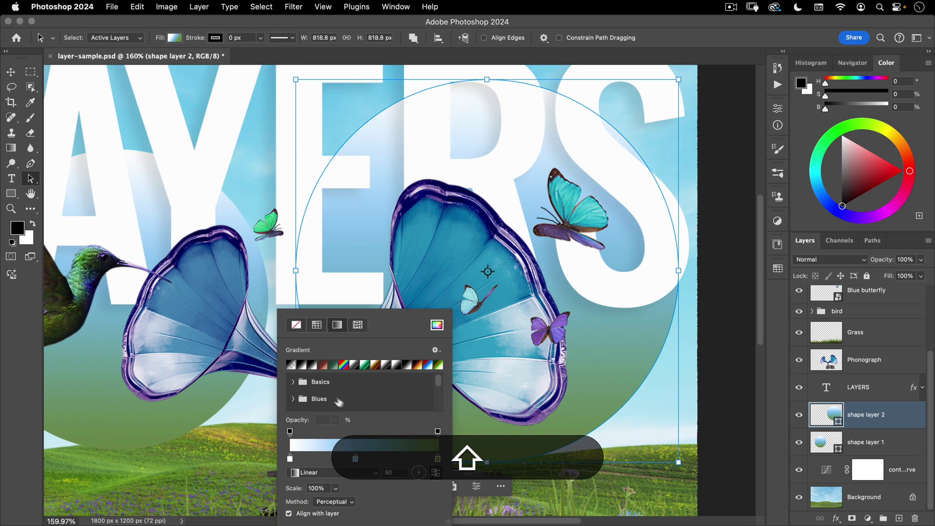
Try a red gradient, blue and no fill before settling on solid white for the circle.
click(323, 365)
click(317, 325)
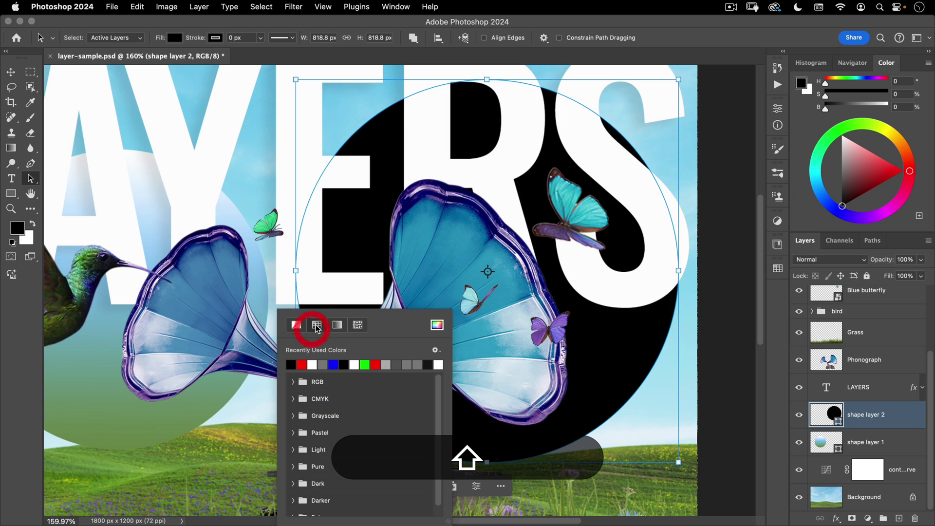
click(333, 365)
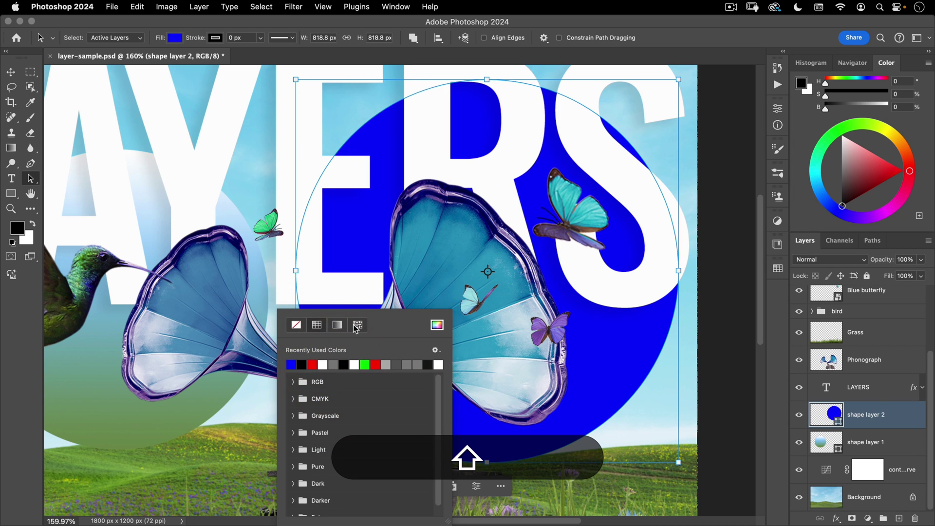
click(357, 363)
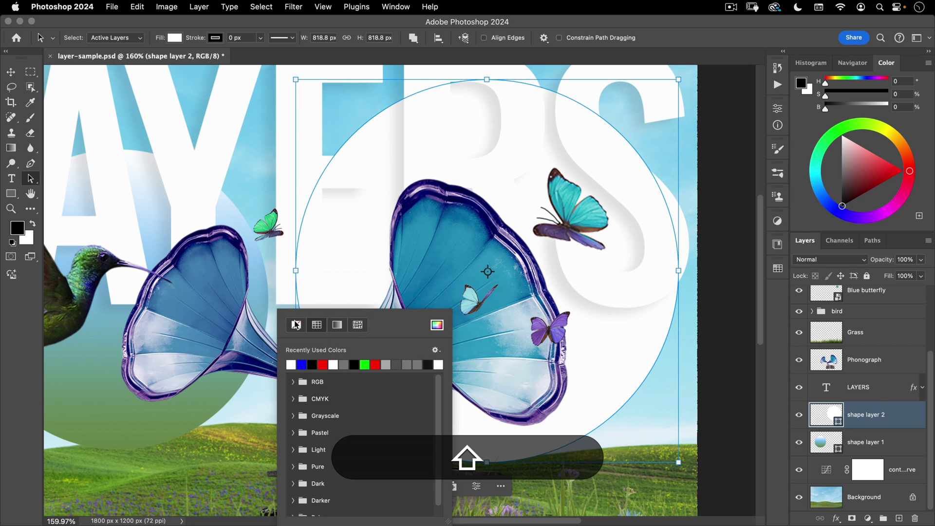
click(296, 324)
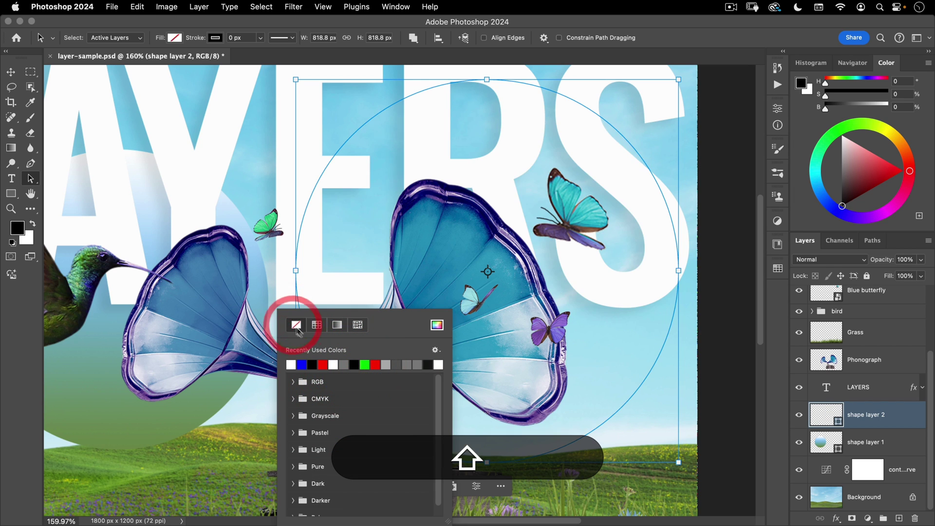
click(335, 364)
click(317, 324)
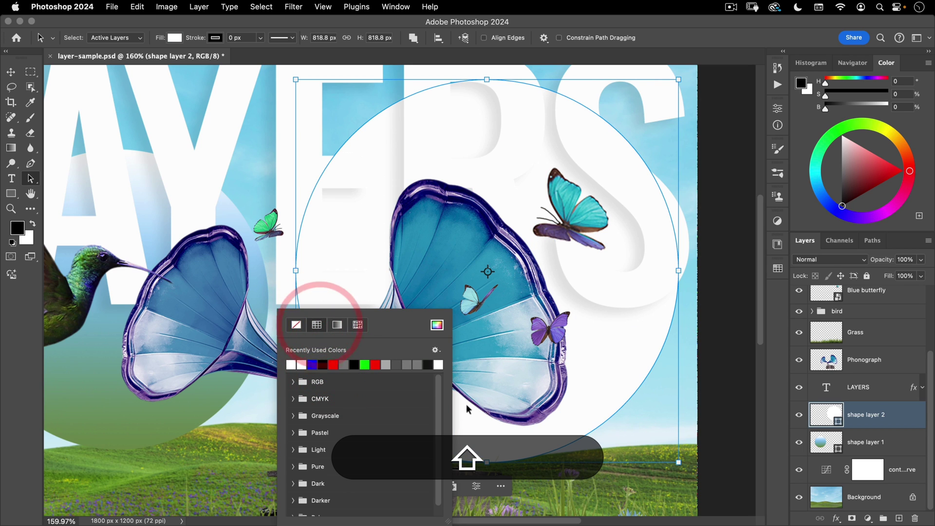
click(493, 405)
click(349, 485)
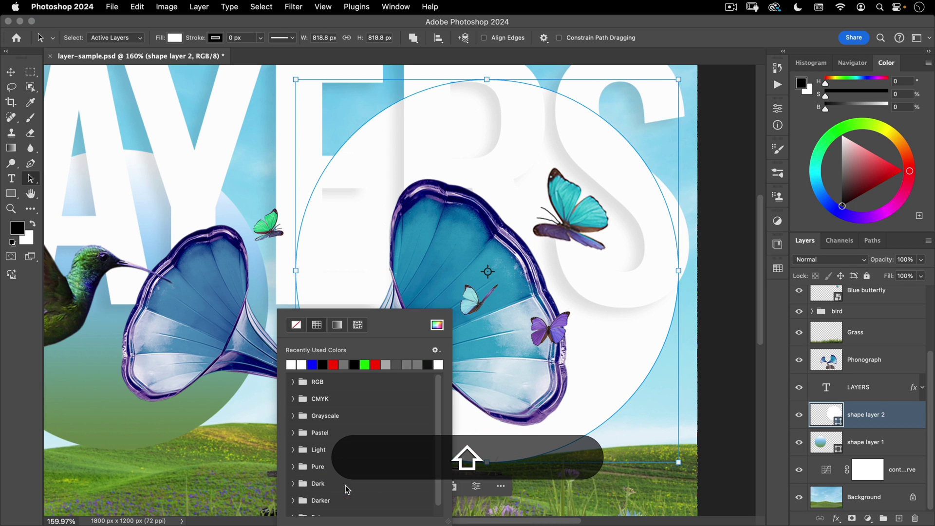
Give the circle a blue stroke 26.22 px wide.
click(311, 365)
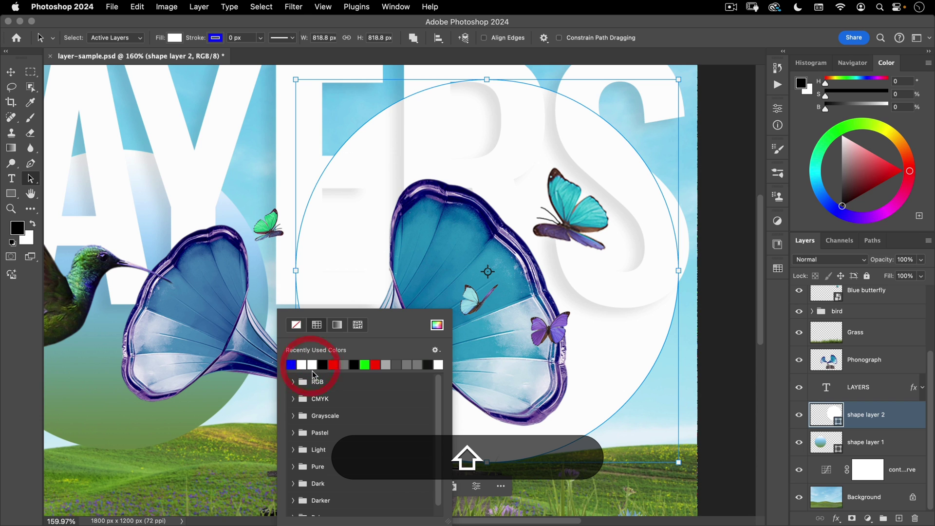
click(292, 363)
click(493, 447)
click(399, 486)
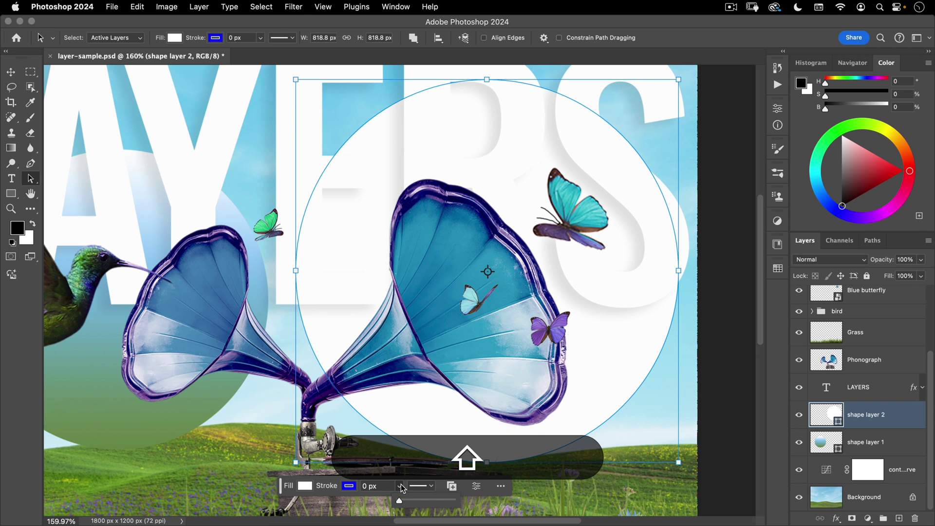
mouse_move(402, 504)
mouse_down()
mouse_move(443, 501)
mouse_move(431, 502)
mouse_up()
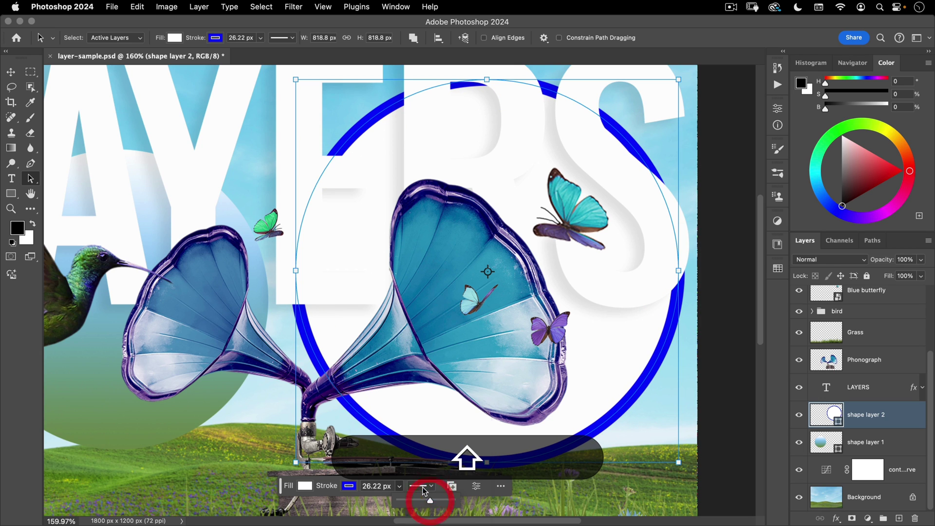
Compare dashed, dotted, inside and outside strokes, settling on a solid centre-aligned line.
click(422, 486)
click(417, 429)
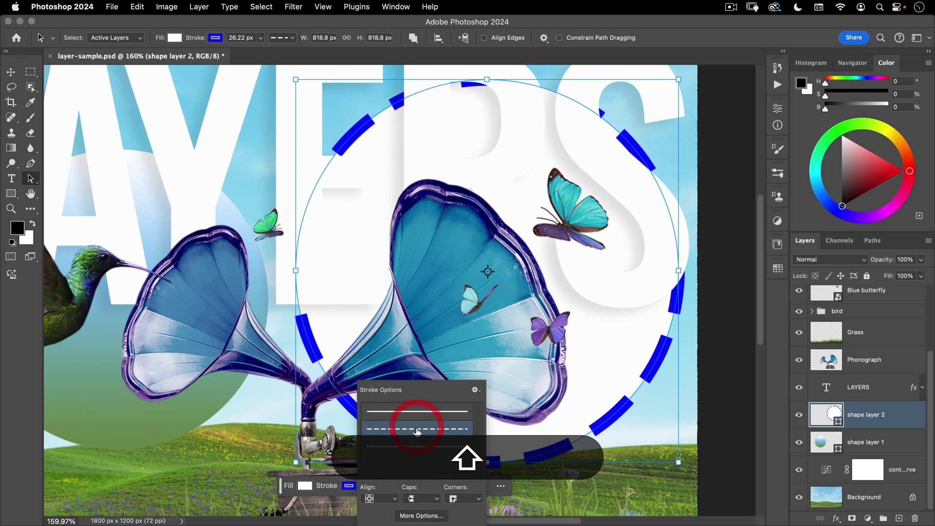
click(414, 447)
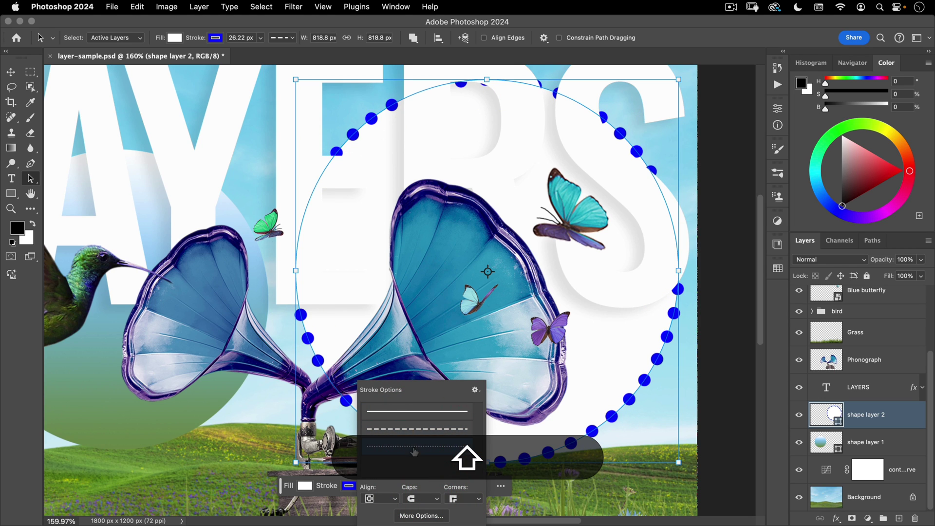
click(425, 412)
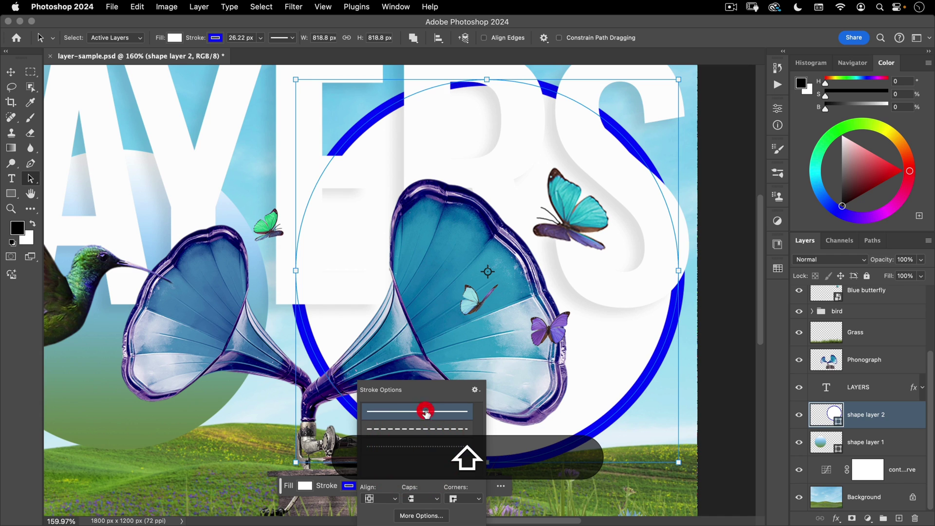
click(393, 507)
click(379, 500)
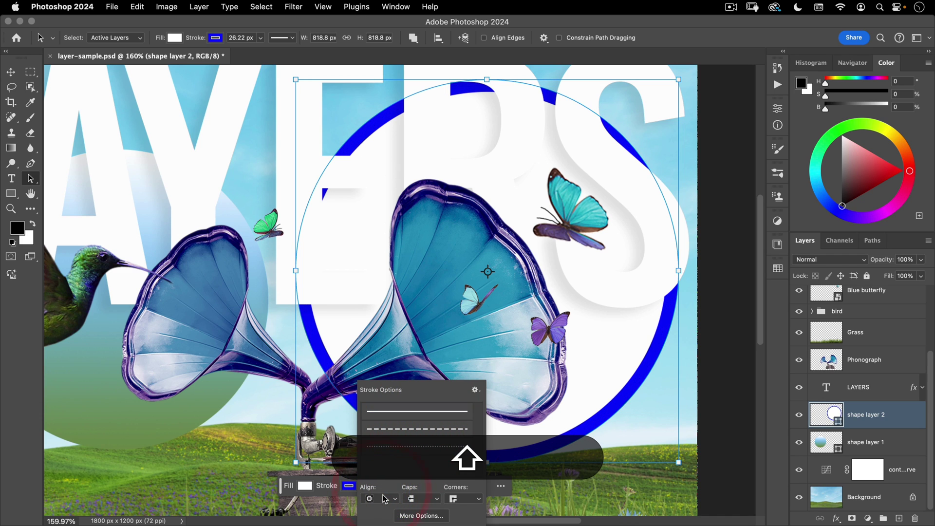
click(385, 499)
click(379, 489)
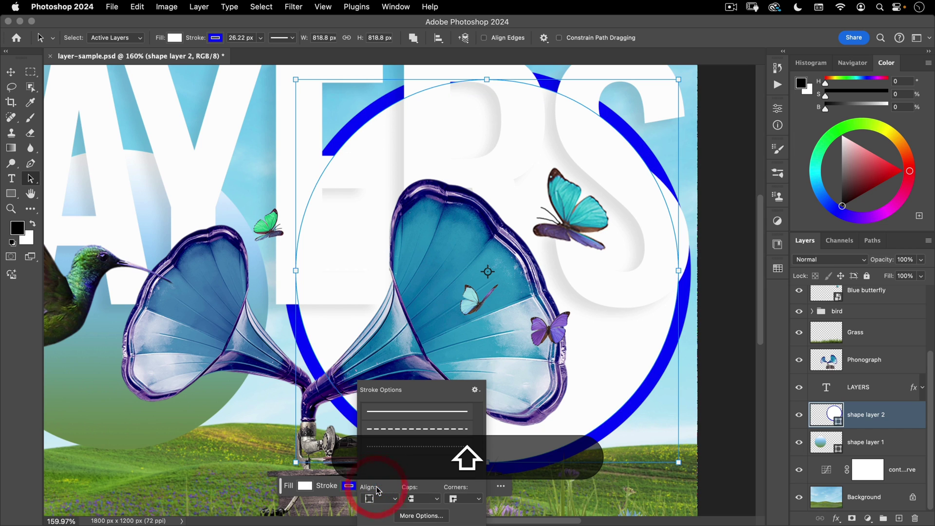
click(385, 499)
click(382, 493)
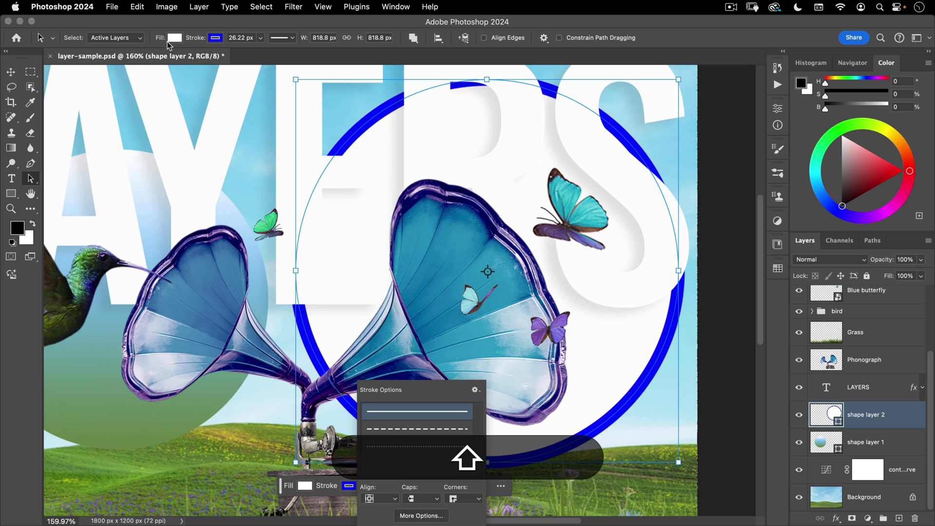
click(155, 29)
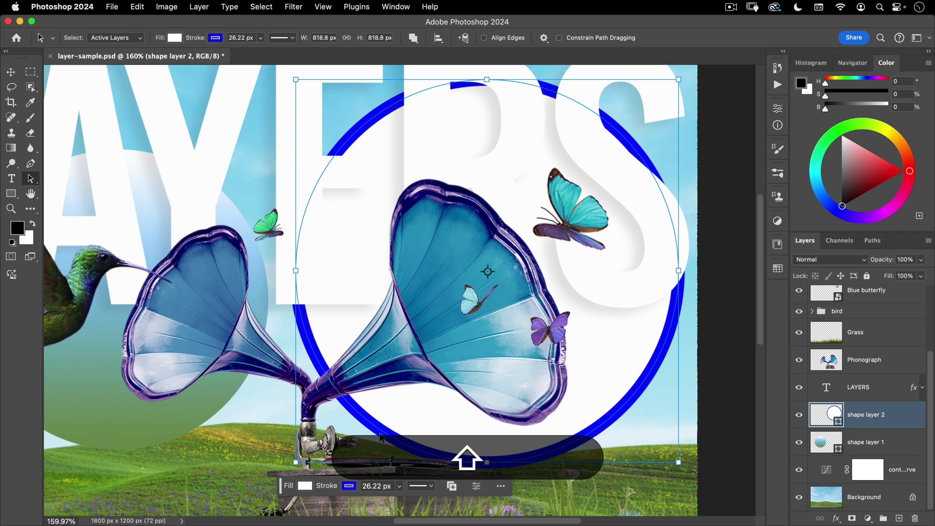
click(600, 323)
click(823, 440)
key(space)
drag(253, 296, 380, 279)
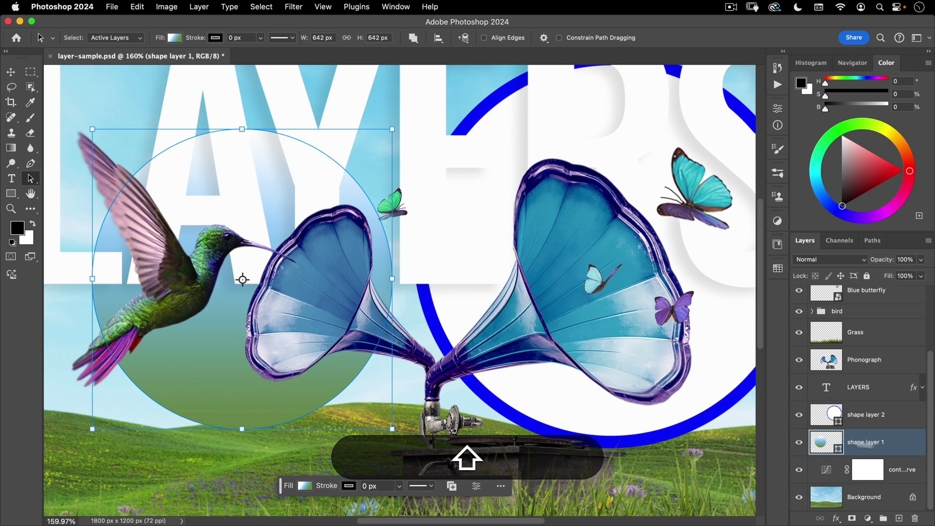
click(825, 472)
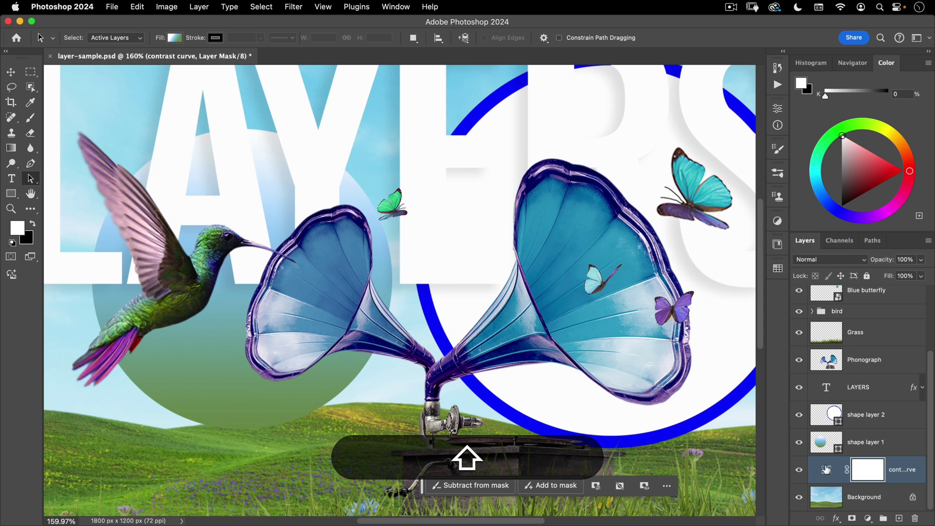
mouse_move(827, 469)
mouse_down()
mouse_move(820, 324)
mouse_move(814, 467)
mouse_up()
click(850, 359)
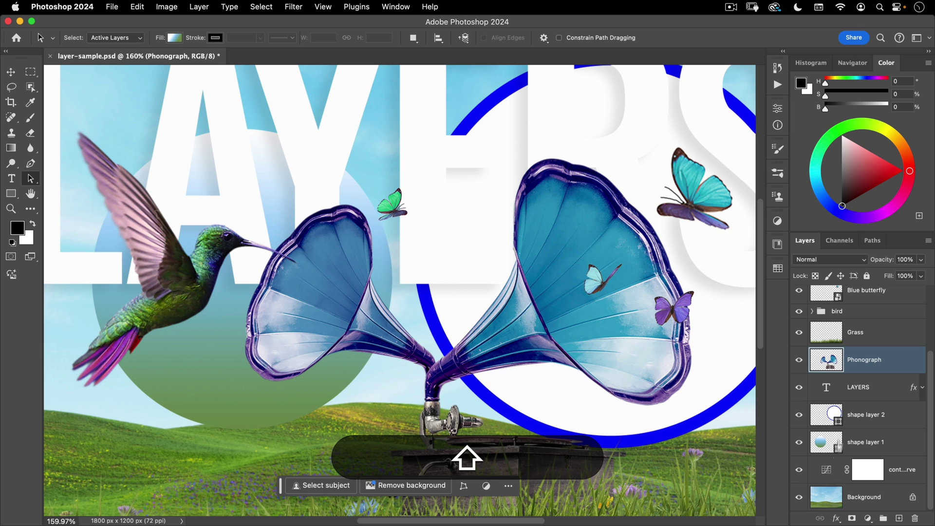
Add a Hue/Saturation adjustment shifting hue to −83 and move it below the Phonograph.
click(868, 517)
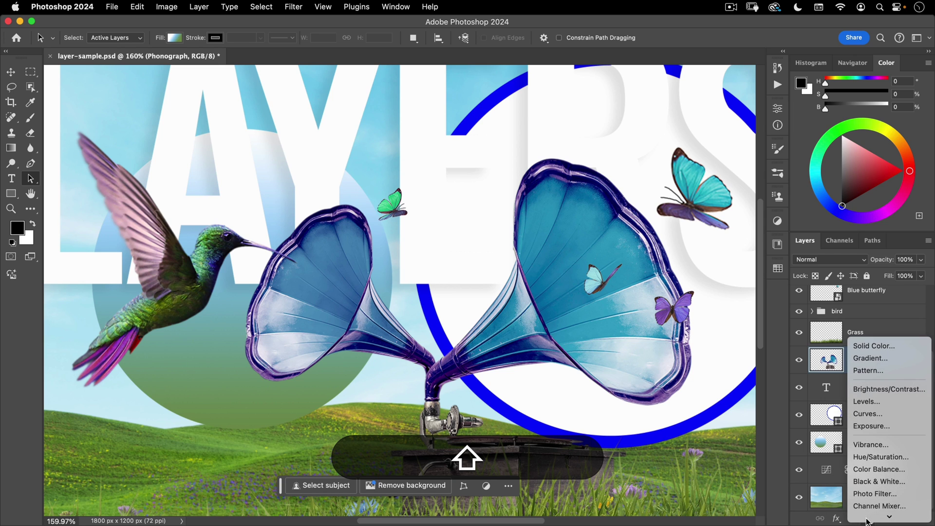
click(873, 457)
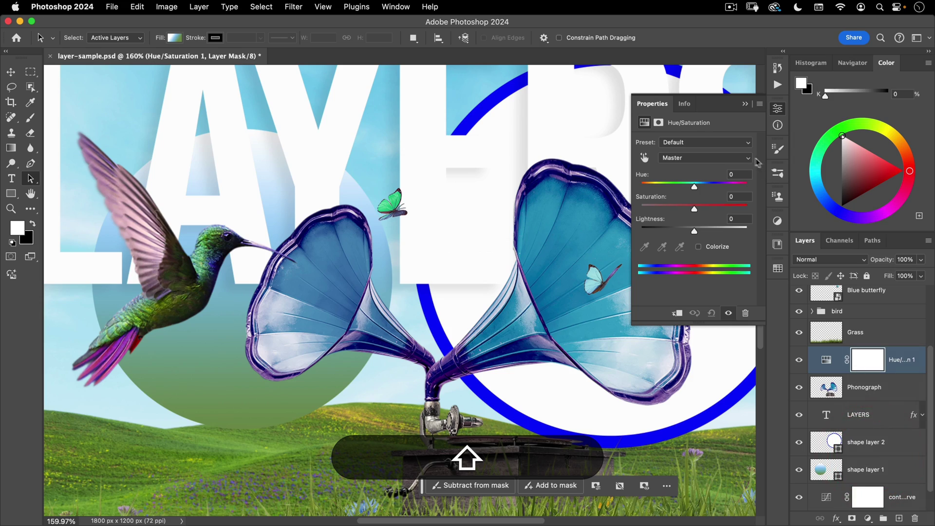
drag(703, 190, 661, 186)
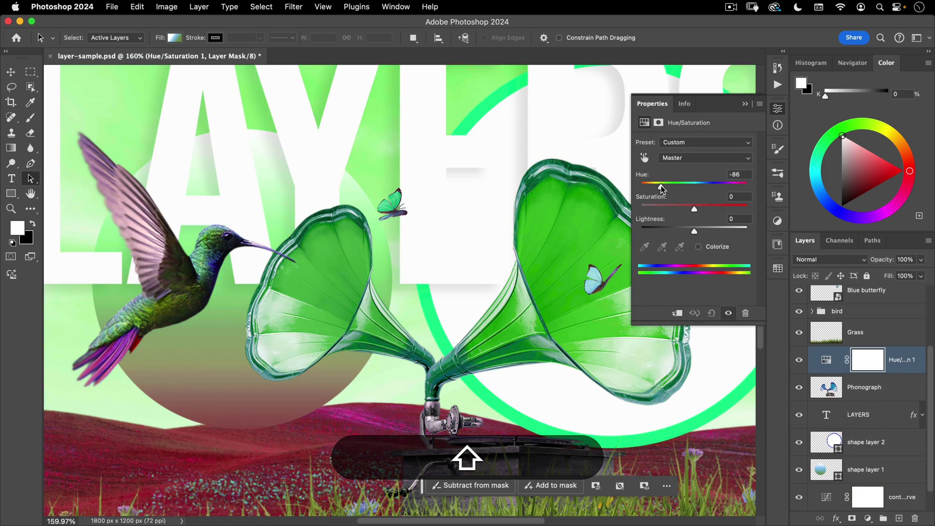
drag(433, 351, 397, 204)
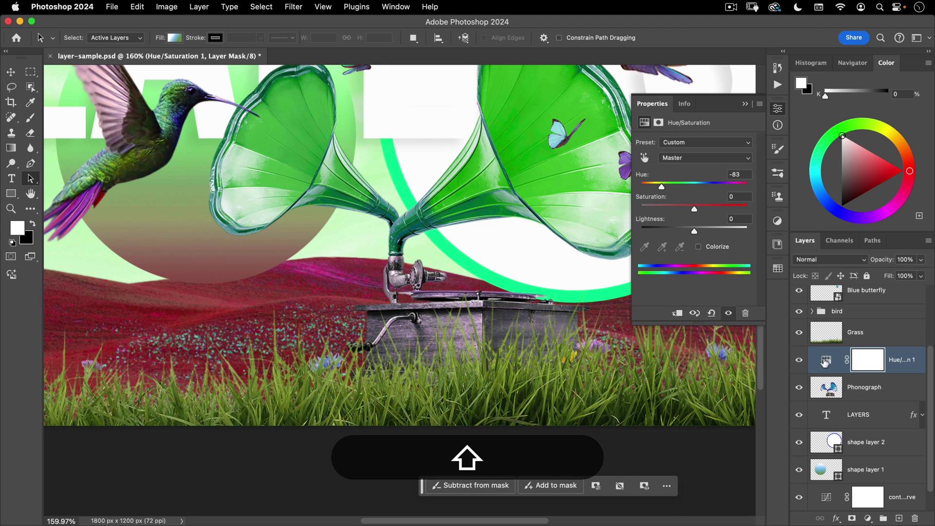
drag(825, 361, 839, 397)
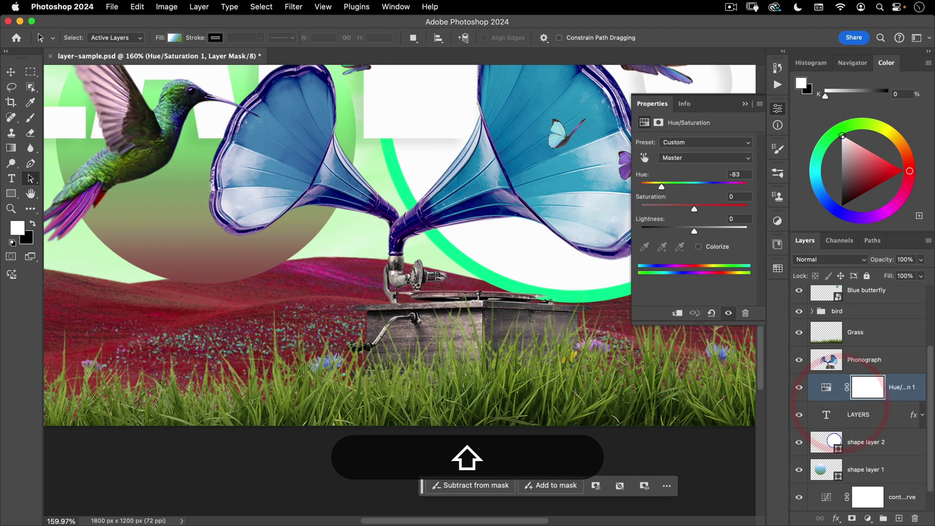
drag(422, 309, 370, 359)
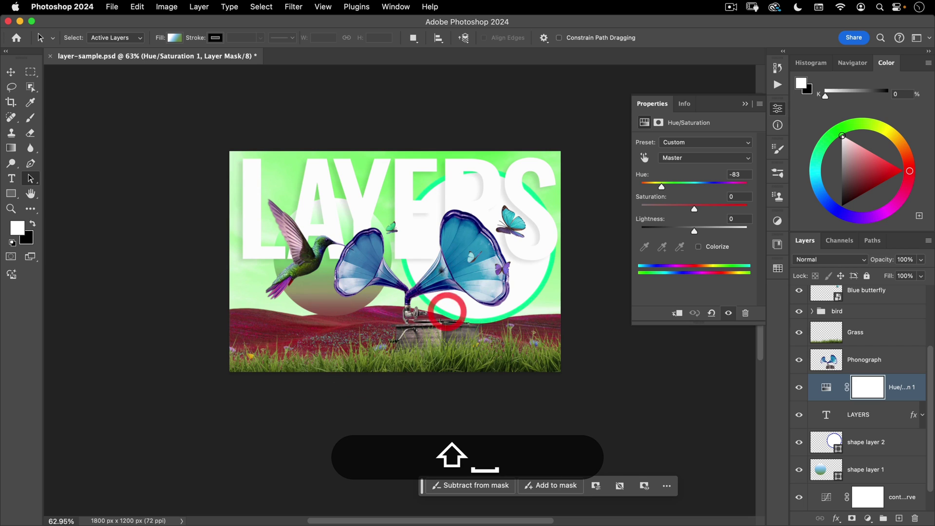
Close the Properties panel and drag the Hue/Saturation layer into the Delete Layer bin.
click(777, 109)
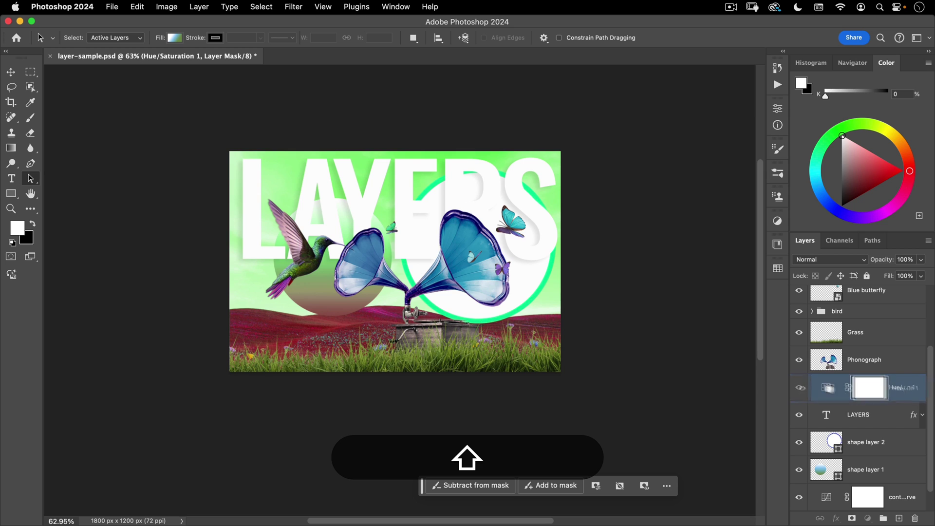
drag(828, 389, 923, 512)
click(868, 518)
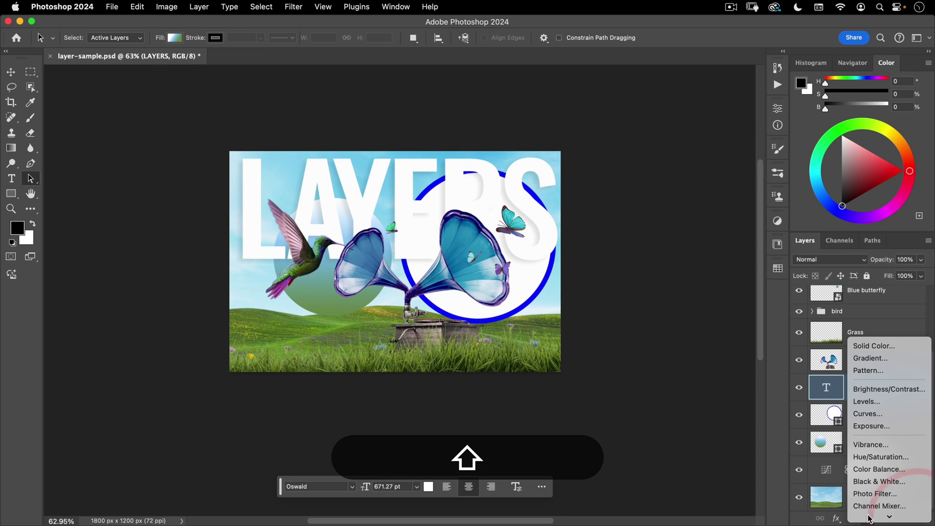
scroll(872, 504, down, 3)
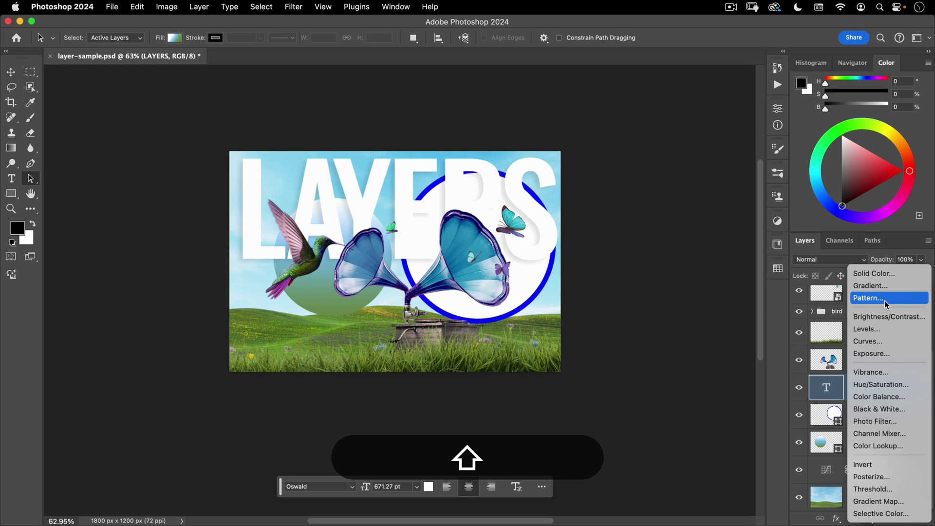
click(803, 292)
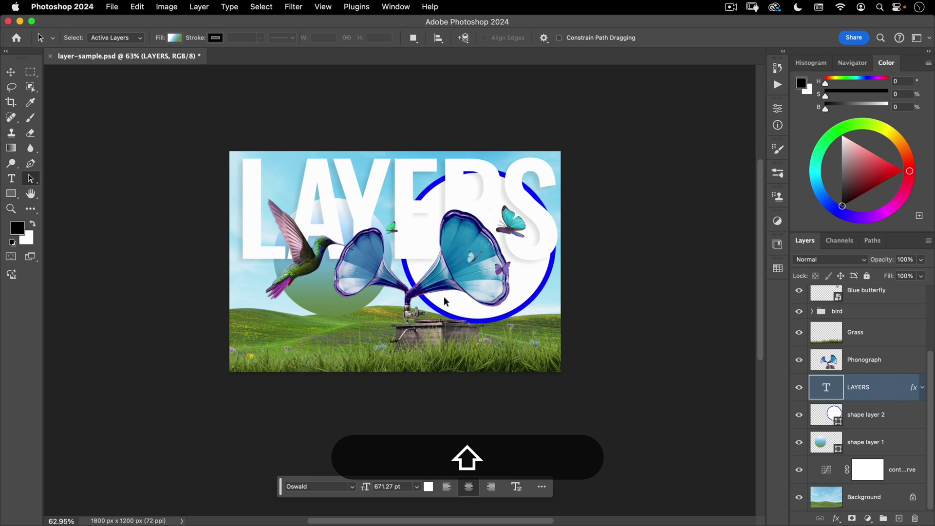
scroll(872, 404, up, 3)
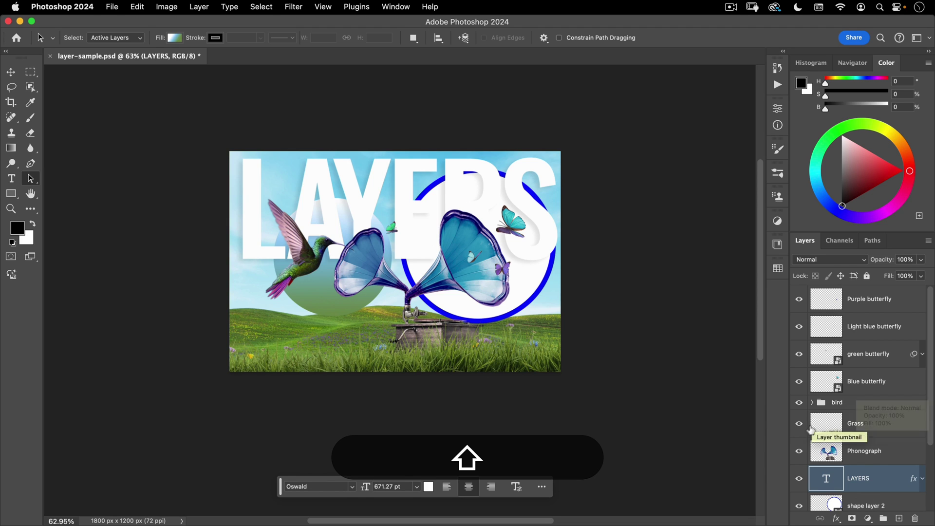
click(827, 450)
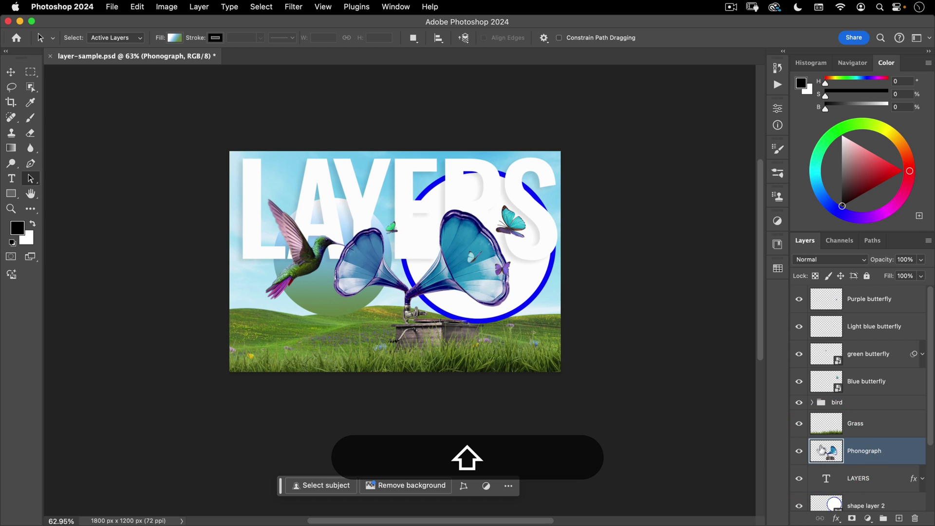
Add a layer mask to the Phonograph layer and pick the Brush tool with black as foreground.
click(852, 519)
drag(433, 268, 484, 234)
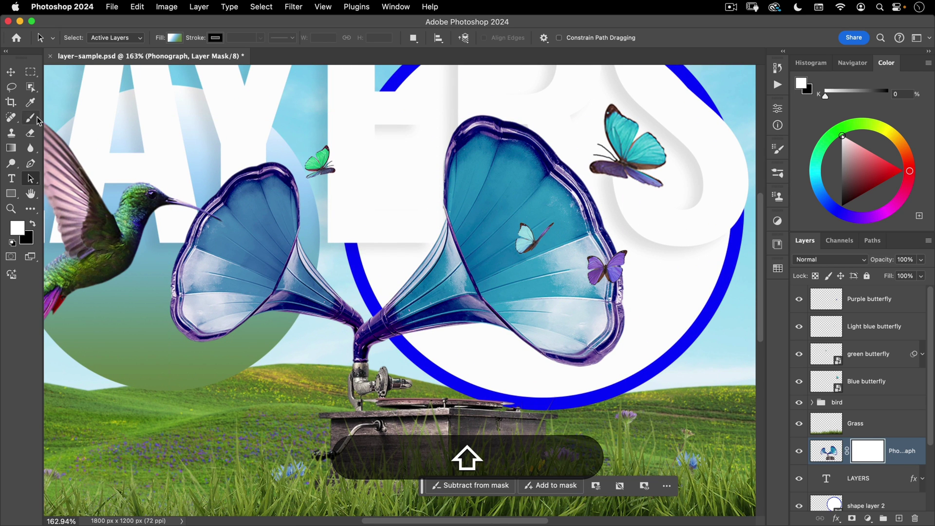
click(37, 120)
click(33, 225)
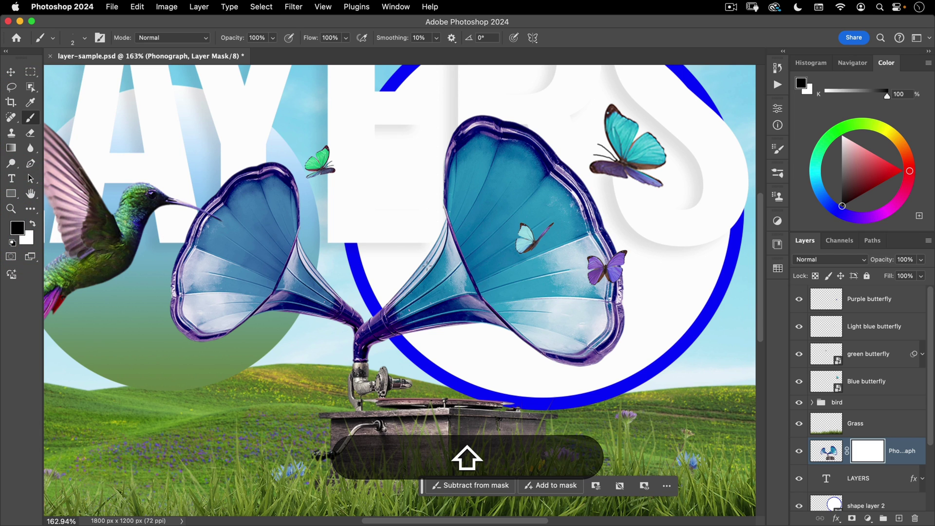
Resize the hard brush to about 102 px.
mouse_move(427, 265)
mouse_down()
mouse_move(511, 266)
mouse_move(482, 269)
mouse_move(500, 268)
mouse_up()
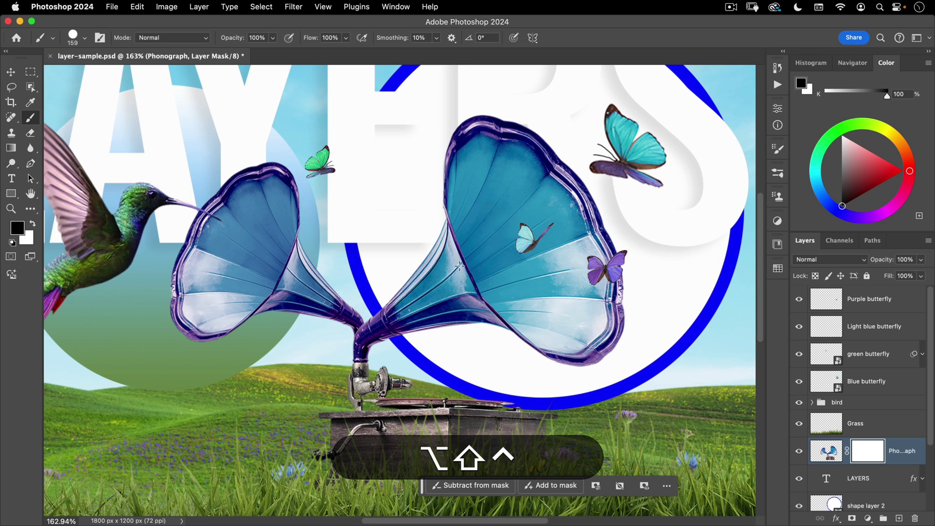
mouse_move(431, 268)
mouse_down()
mouse_move(531, 260)
mouse_move(477, 264)
mouse_up()
right_click(405, 193)
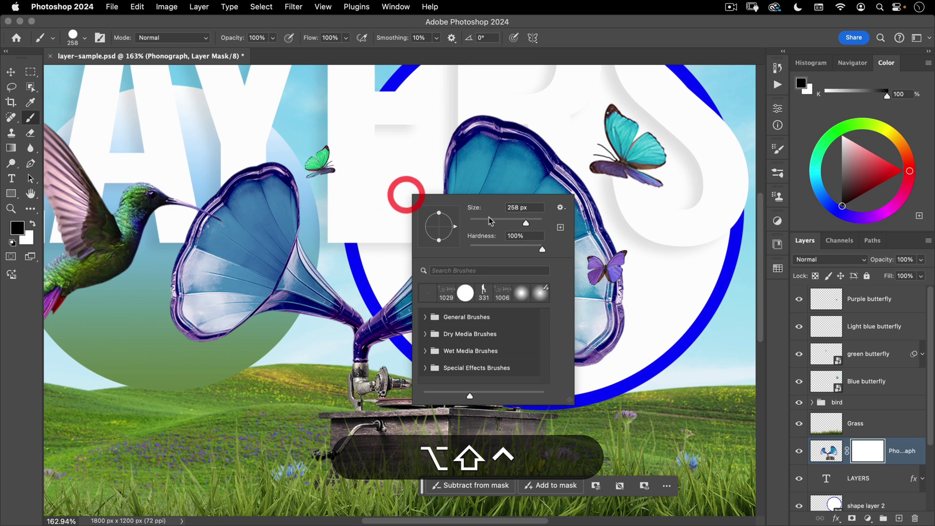
mouse_move(527, 224)
mouse_down()
mouse_move(488, 222)
mouse_move(529, 219)
mouse_move(490, 218)
mouse_move(516, 219)
mouse_move(497, 215)
mouse_up()
Set the brush size to about 134 px.
click(116, 21)
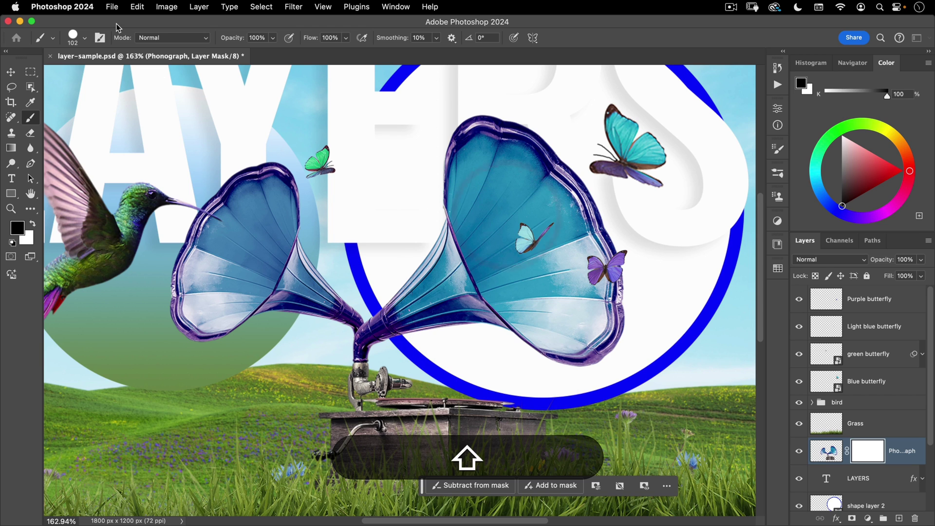
click(85, 38)
mouse_move(102, 75)
mouse_down()
mouse_move(131, 81)
mouse_move(109, 78)
mouse_up()
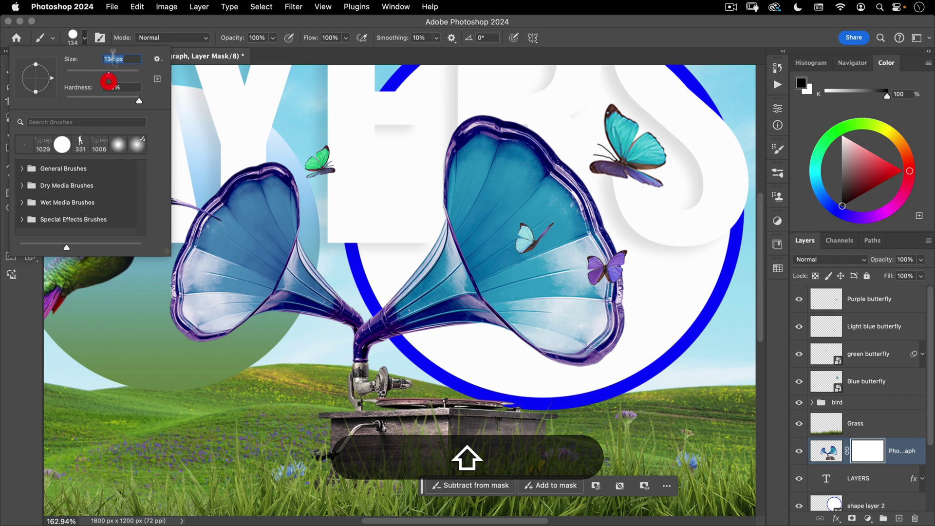
click(118, 23)
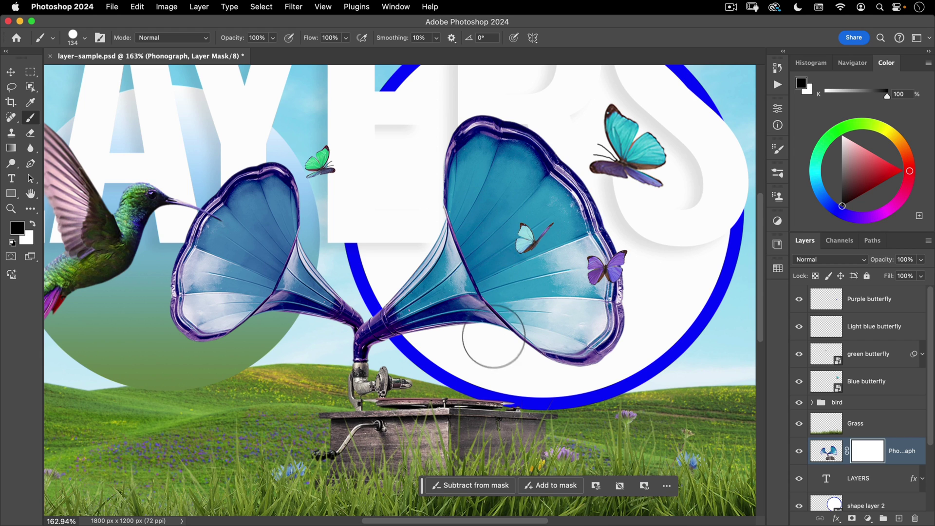
Mask out a band and the tip of the right horn in black, then paint parts back in white.
mouse_move(480, 119)
mouse_down()
mouse_move(497, 223)
mouse_move(569, 333)
mouse_move(601, 362)
mouse_move(586, 290)
mouse_move(530, 212)
mouse_move(514, 149)
mouse_move(606, 226)
mouse_move(633, 298)
mouse_move(535, 270)
mouse_up()
mouse_move(467, 142)
mouse_down()
mouse_move(491, 234)
mouse_move(556, 344)
mouse_move(510, 283)
mouse_move(479, 204)
mouse_up()
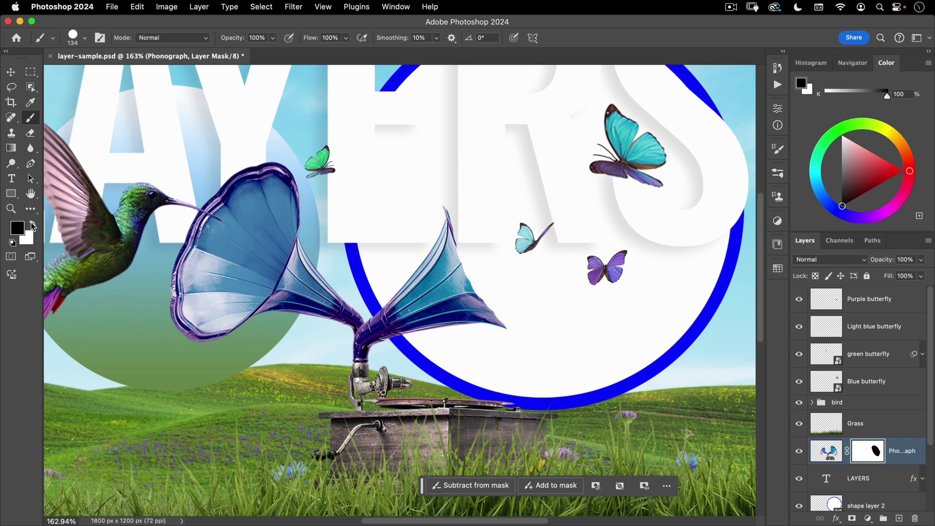
click(32, 224)
mouse_move(453, 243)
mouse_down()
mouse_move(477, 263)
mouse_move(468, 205)
mouse_move(492, 107)
mouse_move(599, 331)
mouse_move(511, 292)
mouse_move(536, 292)
mouse_move(504, 273)
mouse_up()
click(773, 432)
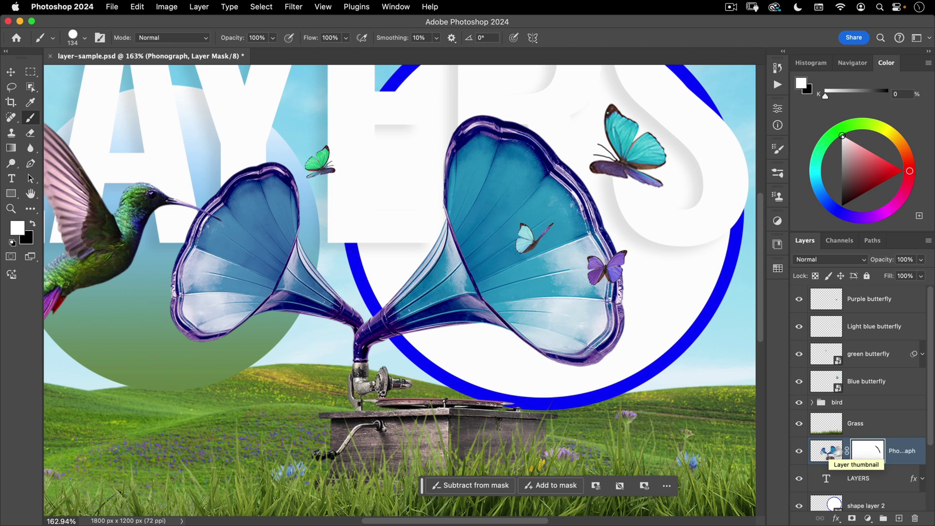
Delete the Phonograph layer's mask.
right_click(868, 447)
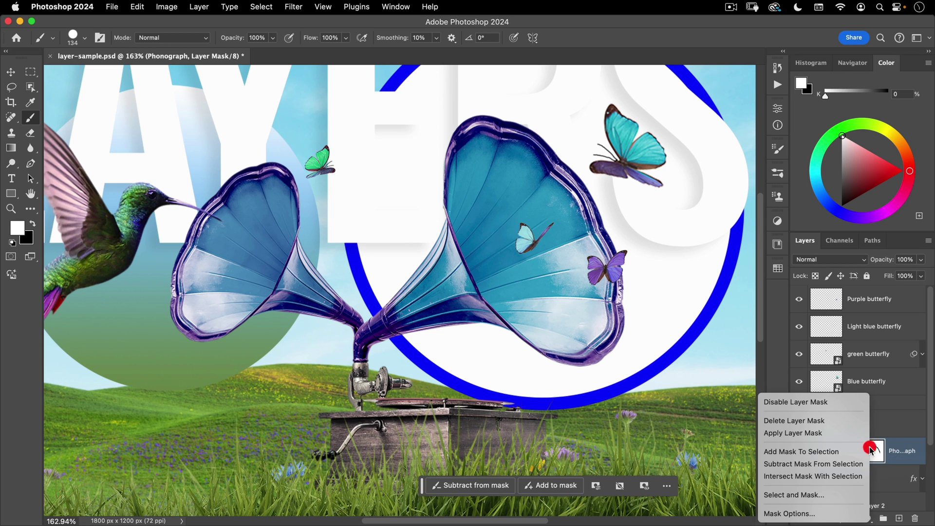
click(841, 420)
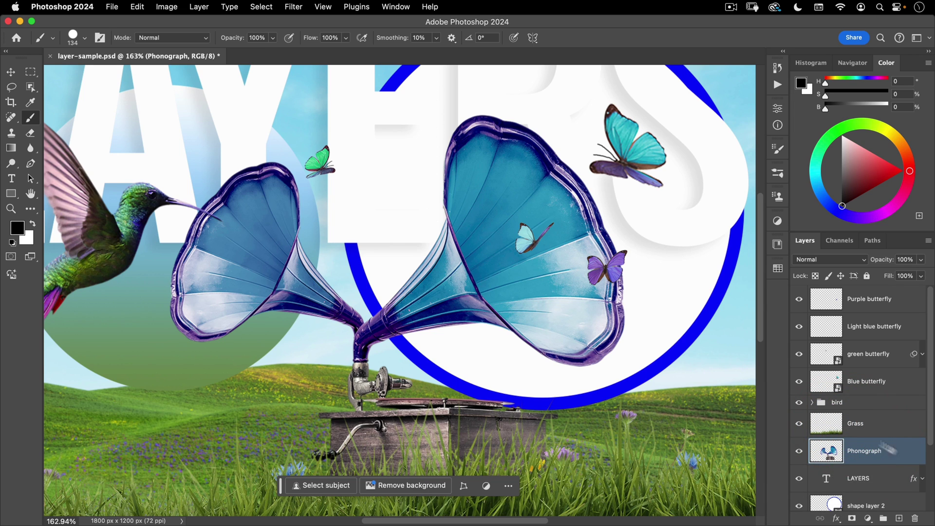
scroll(883, 467, down, 3)
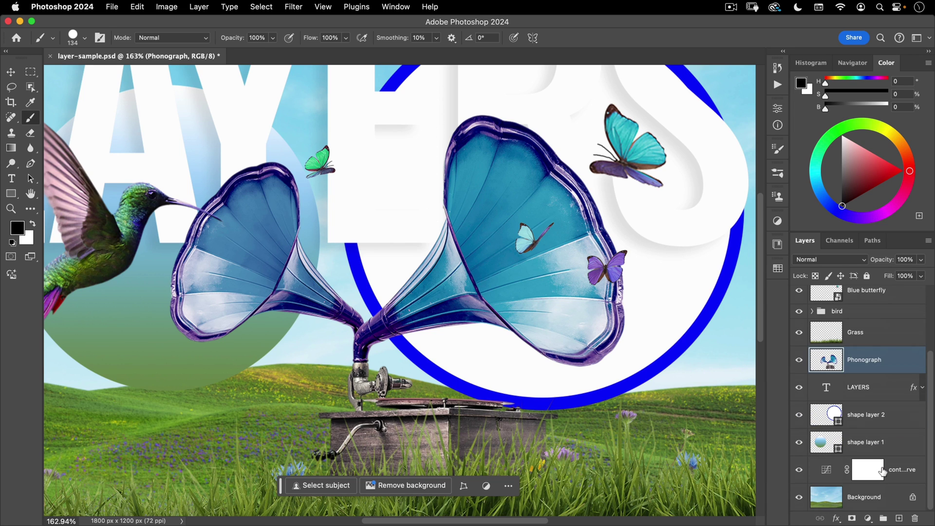
click(818, 260)
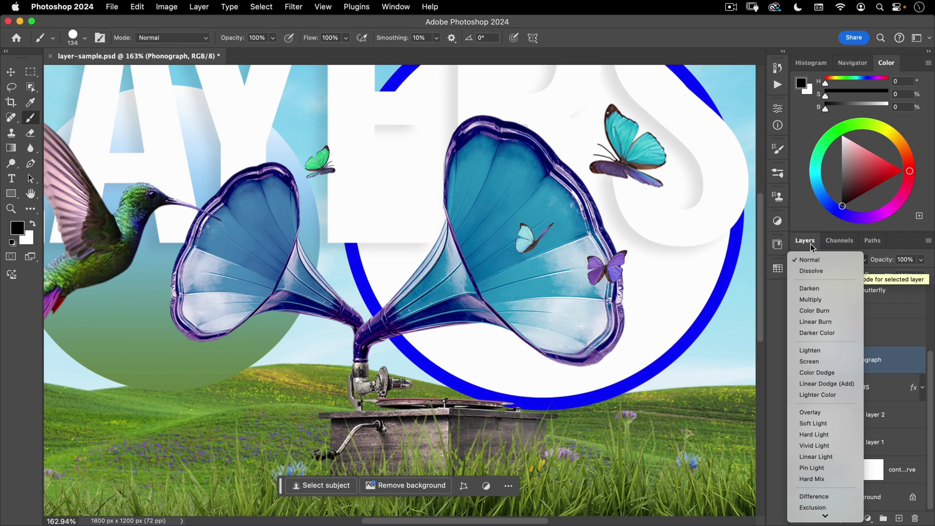
click(812, 247)
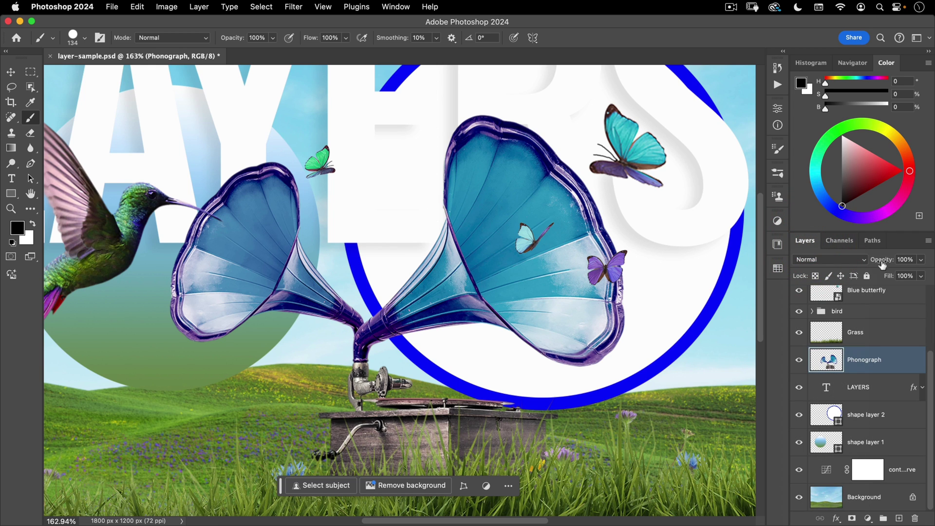
drag(877, 264, 919, 278)
Lock Phonograph's transparent pixels, brush black over the horns, then undo the paint with Cmd+Z.
click(815, 276)
mouse_move(438, 311)
mouse_down()
mouse_move(497, 229)
mouse_move(550, 292)
mouse_move(585, 412)
mouse_up()
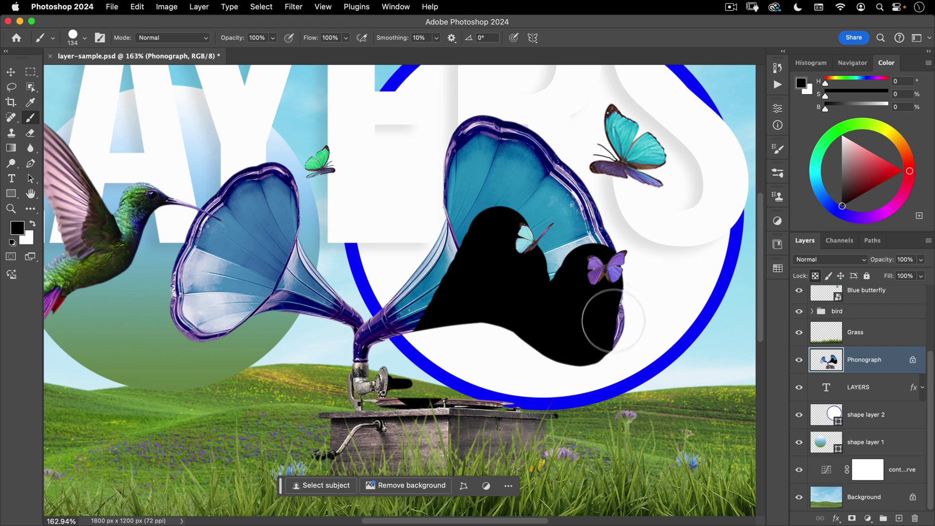
mouse_move(613, 320)
mouse_down()
mouse_move(592, 242)
mouse_move(527, 153)
mouse_move(493, 145)
mouse_move(568, 256)
mouse_move(496, 201)
mouse_move(469, 126)
mouse_move(484, 245)
mouse_move(468, 266)
mouse_move(426, 270)
mouse_move(404, 328)
mouse_move(390, 303)
mouse_move(392, 339)
mouse_move(357, 328)
mouse_move(286, 261)
mouse_move(349, 327)
mouse_move(348, 363)
mouse_move(360, 345)
mouse_move(342, 371)
mouse_move(381, 382)
mouse_move(359, 329)
mouse_up()
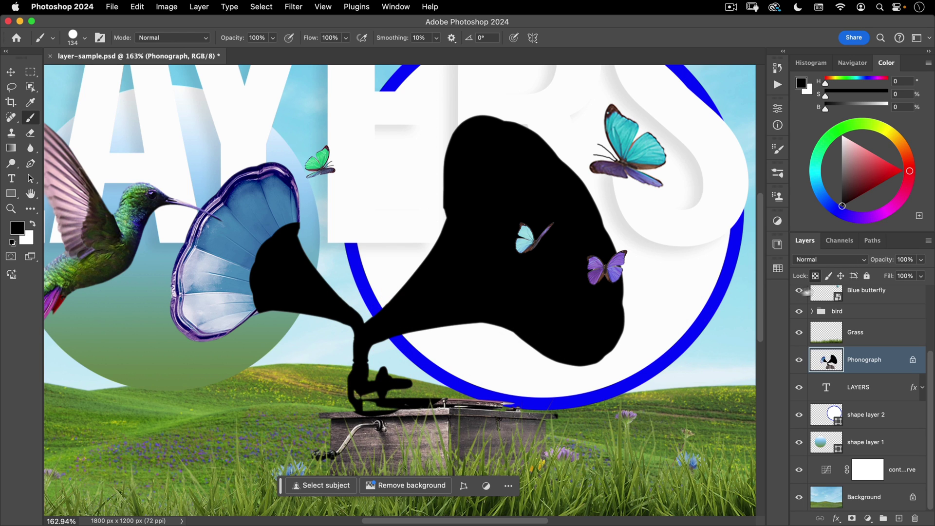
key(super+z)
key(super+z)
key(super+z)
key(super+z)
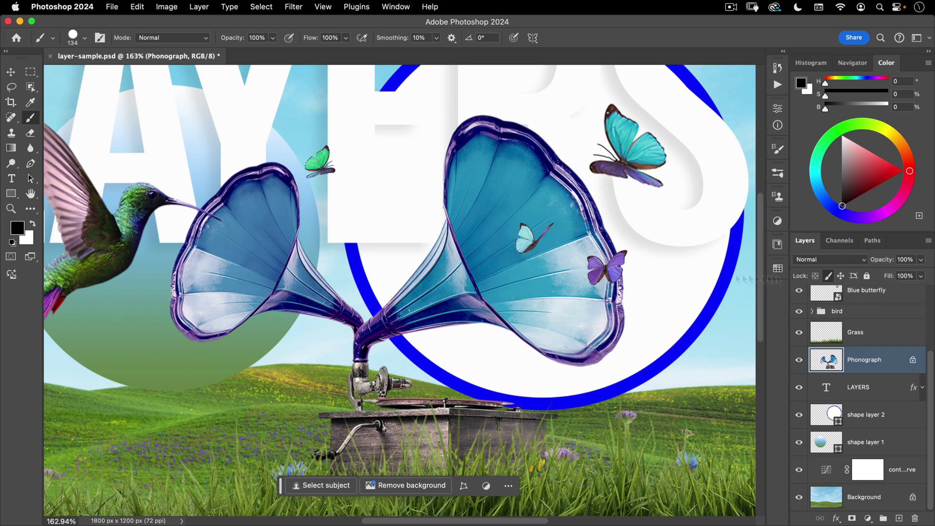
Dismiss the locked-layer alert, lock Phonograph's position, then toggle Lock all on and off.
click(504, 259)
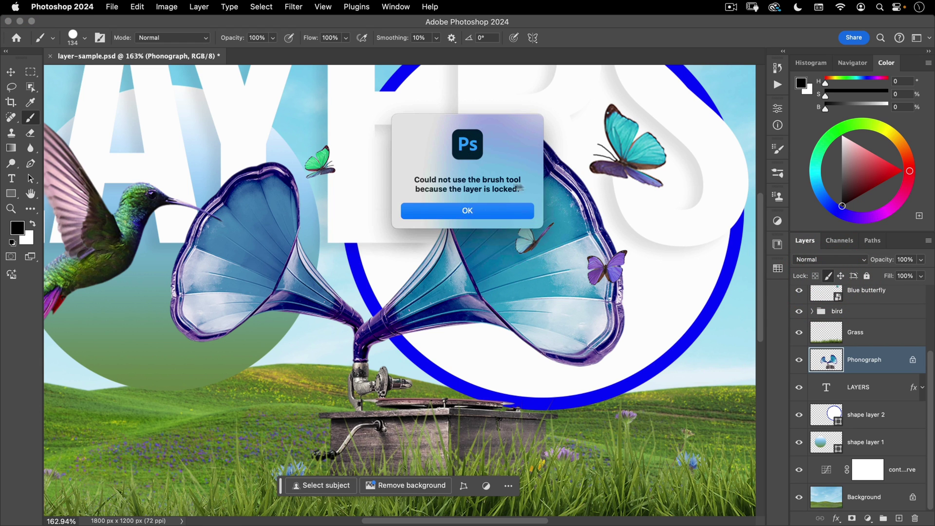
click(469, 210)
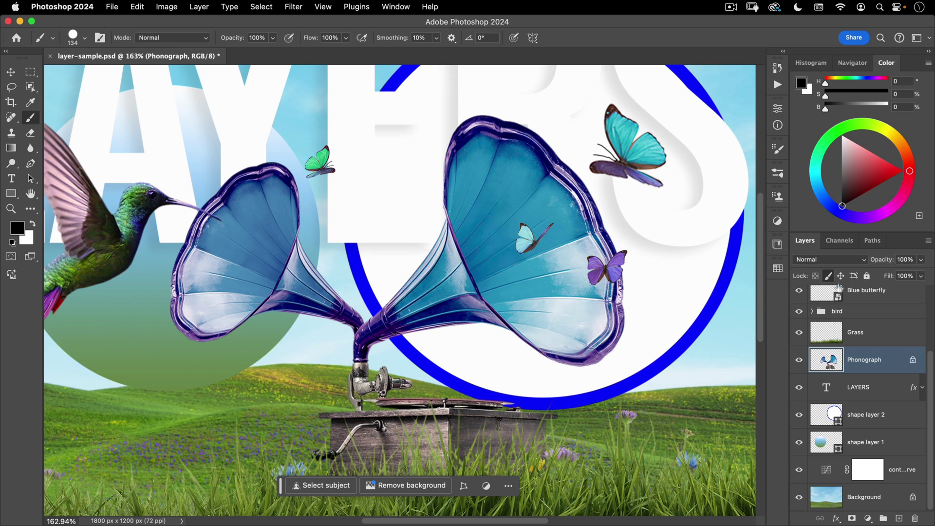
click(841, 276)
click(867, 277)
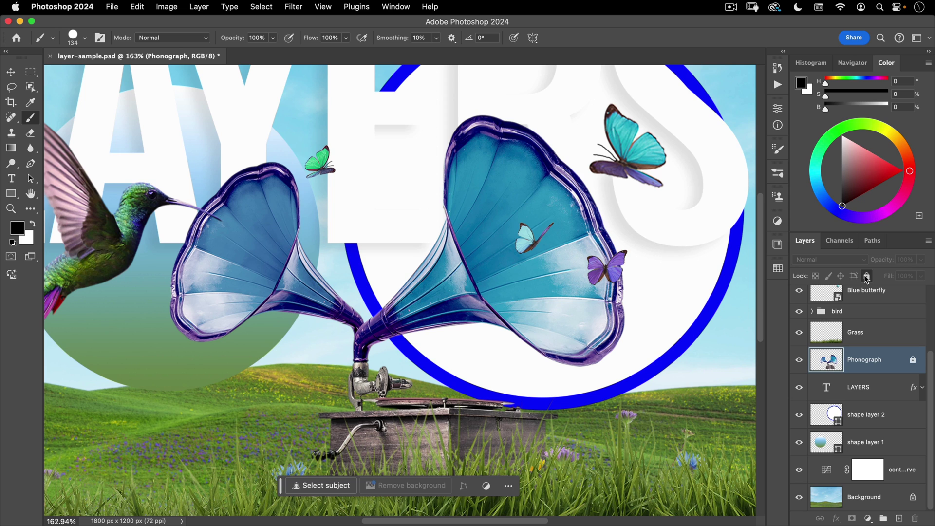
click(867, 277)
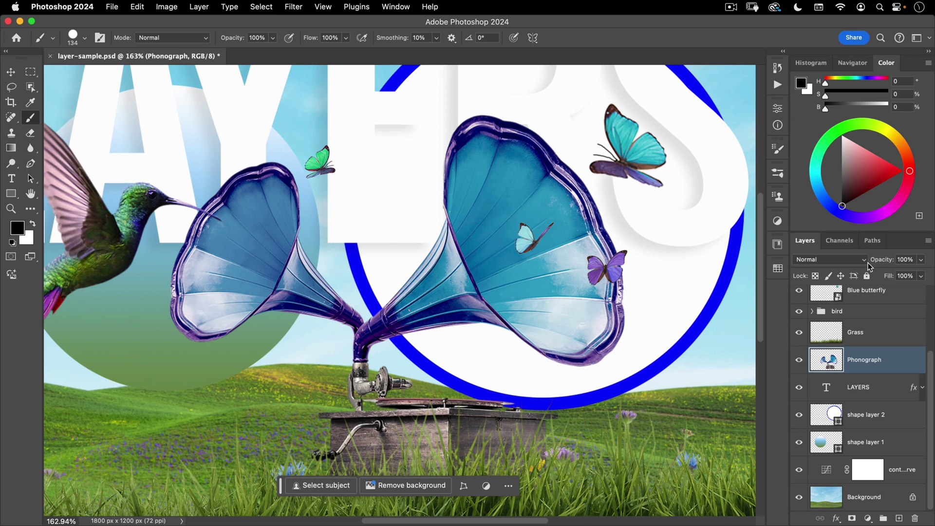
Toggle the Phonograph's visibility, then Option-click its eye to solo it and restore the others.
click(799, 361)
click(799, 362)
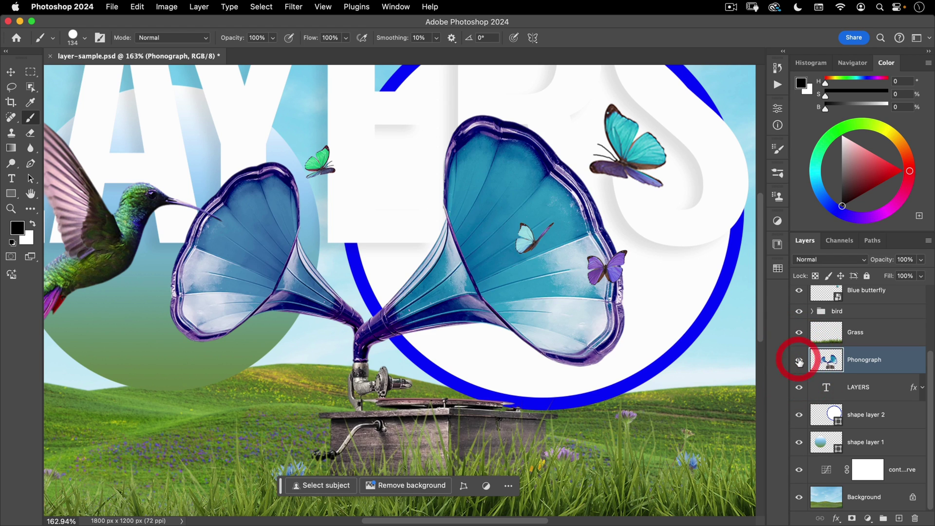
click(799, 361)
click(799, 362)
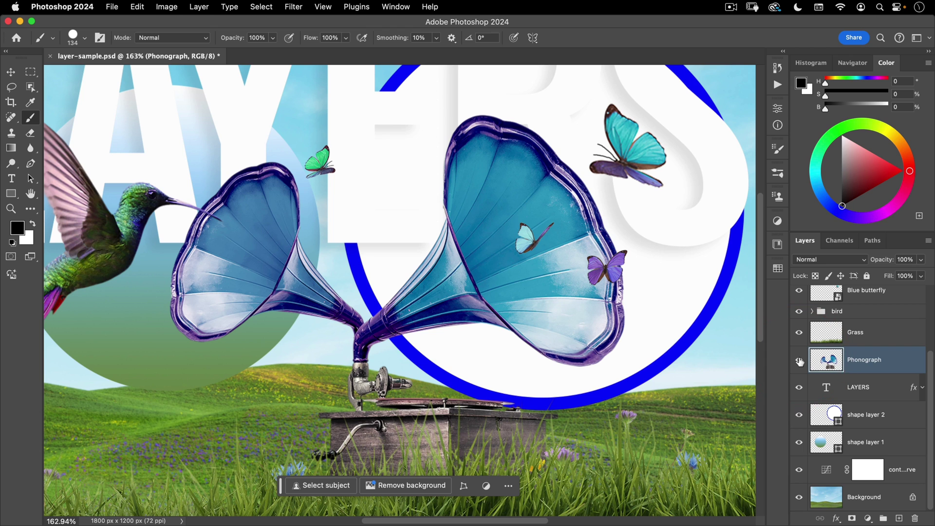
key(alt)
alt+click(799, 362)
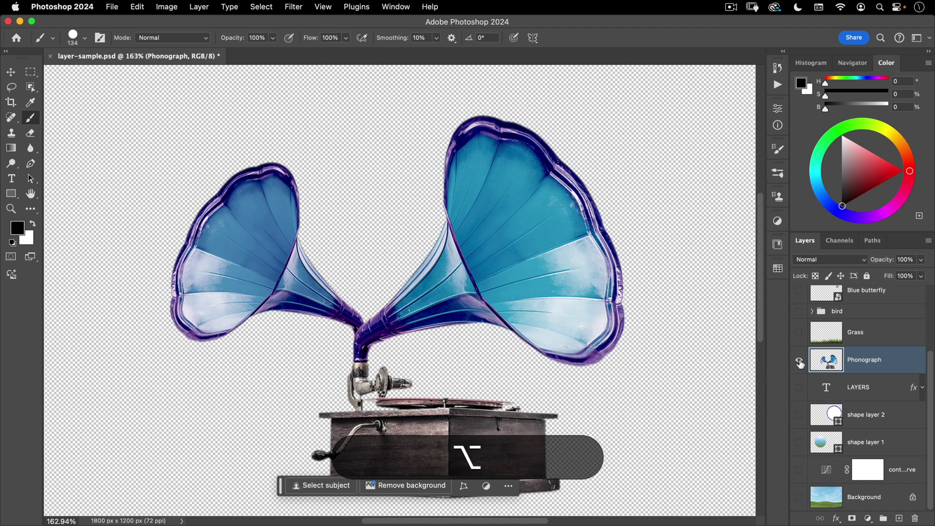
alt+click(799, 362)
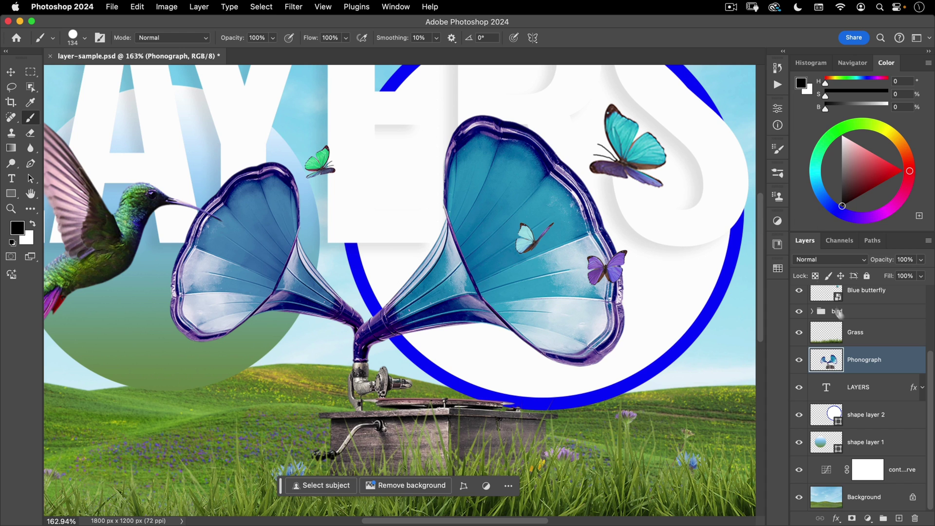
Hide Grass, solo Phonograph with the LAYERS text, then drag the eye column to show every layer.
click(800, 334)
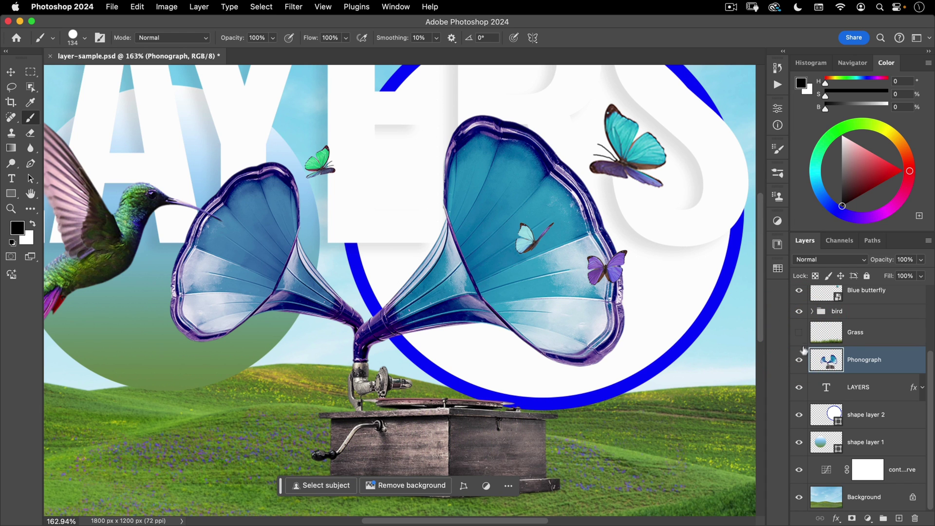
alt+click(799, 361)
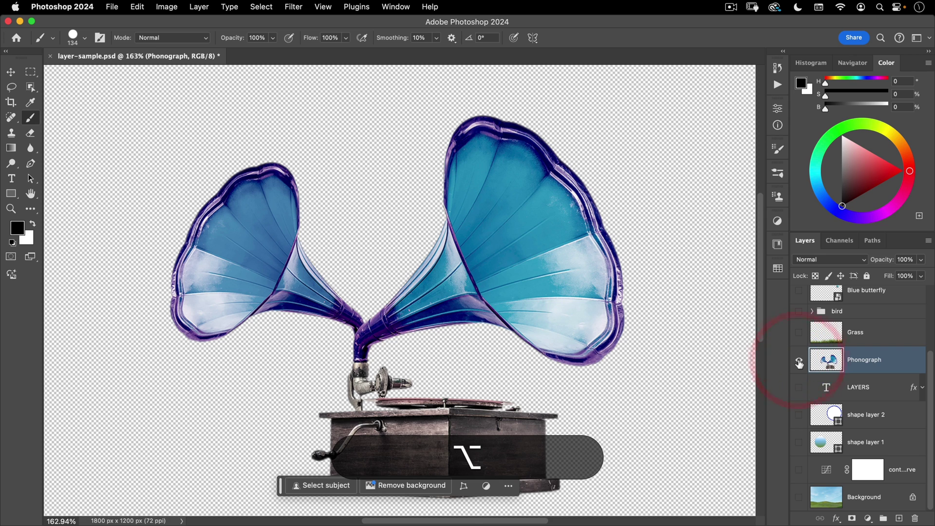
alt+click(800, 362)
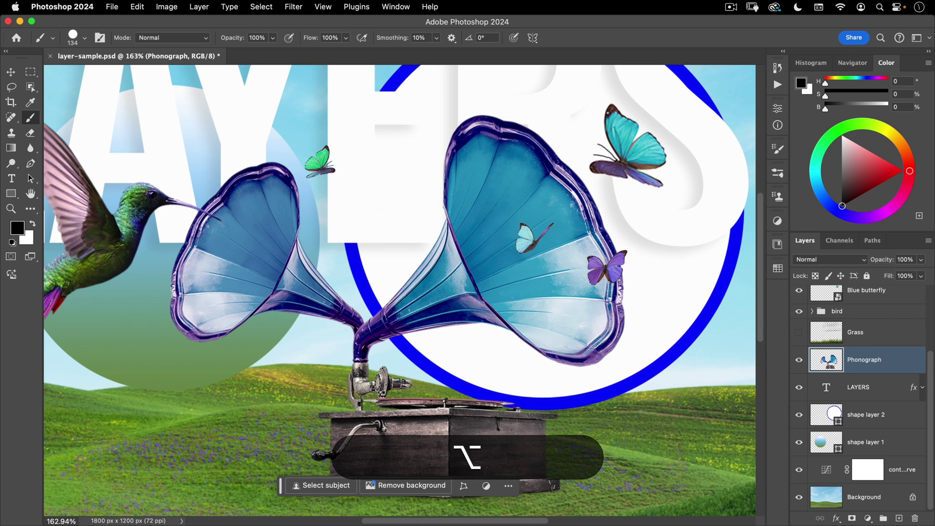
alt+click(799, 360)
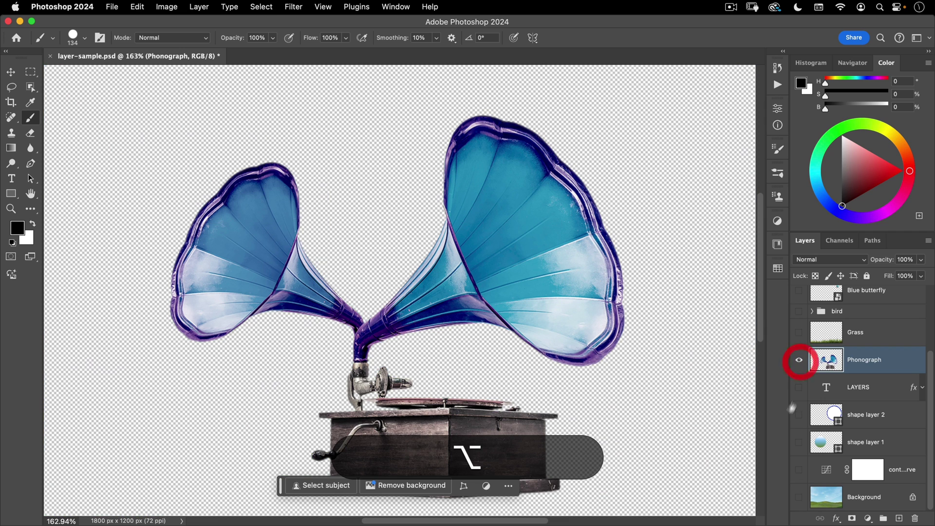
click(796, 391)
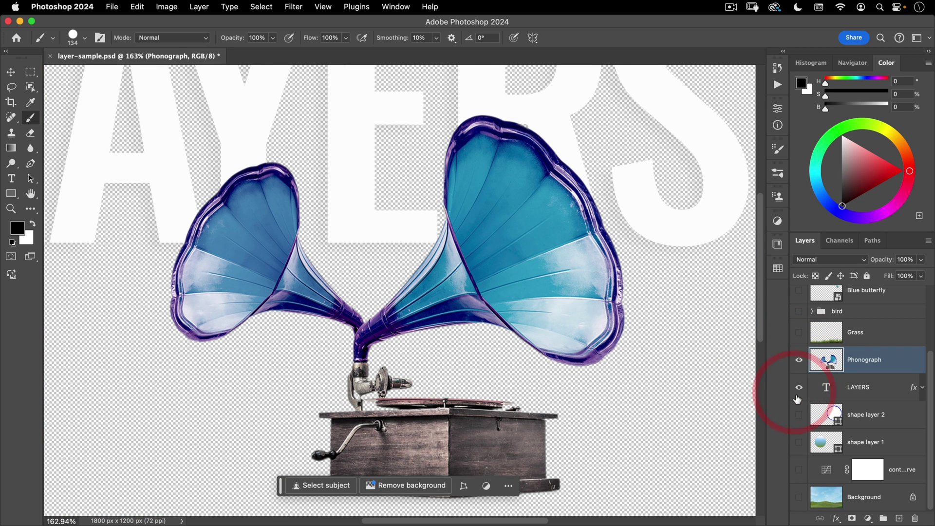
alt+click(799, 361)
alt+click(799, 362)
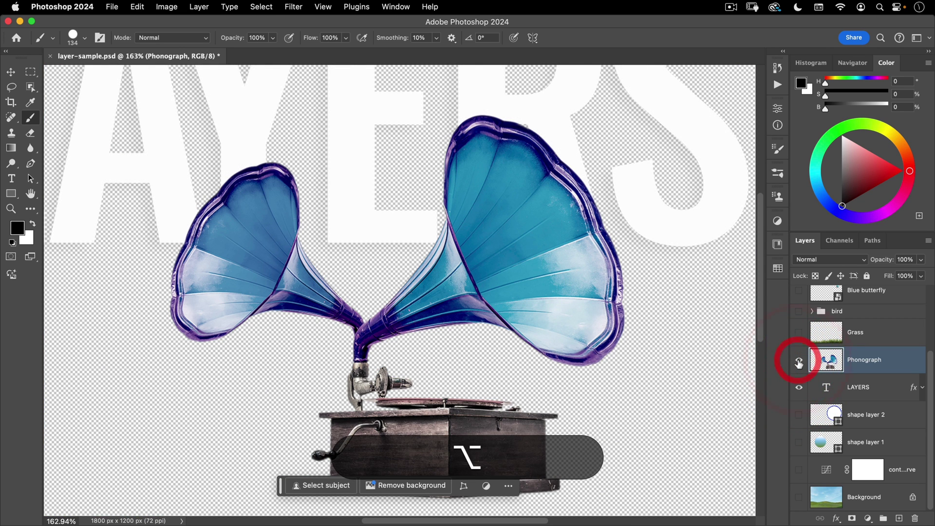
alt+click(799, 362)
alt+click(800, 361)
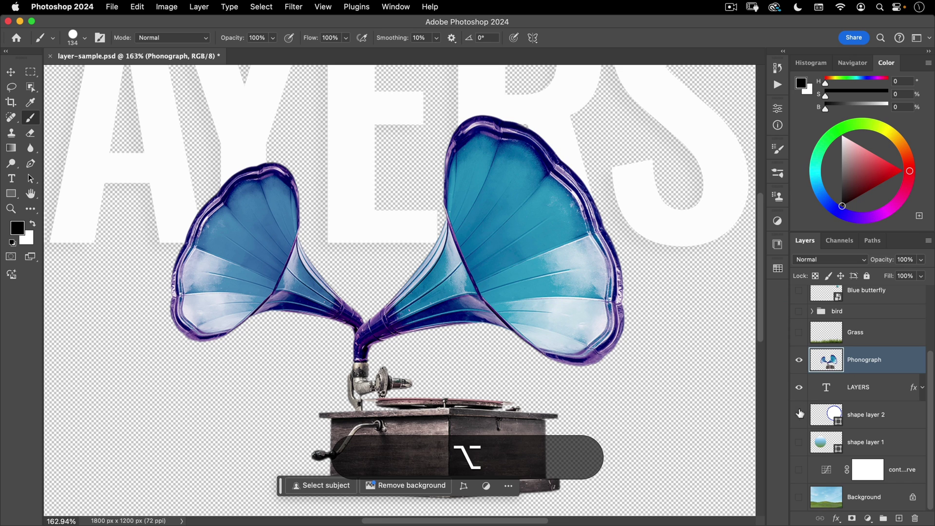
drag(800, 415, 803, 501)
drag(800, 332, 797, 231)
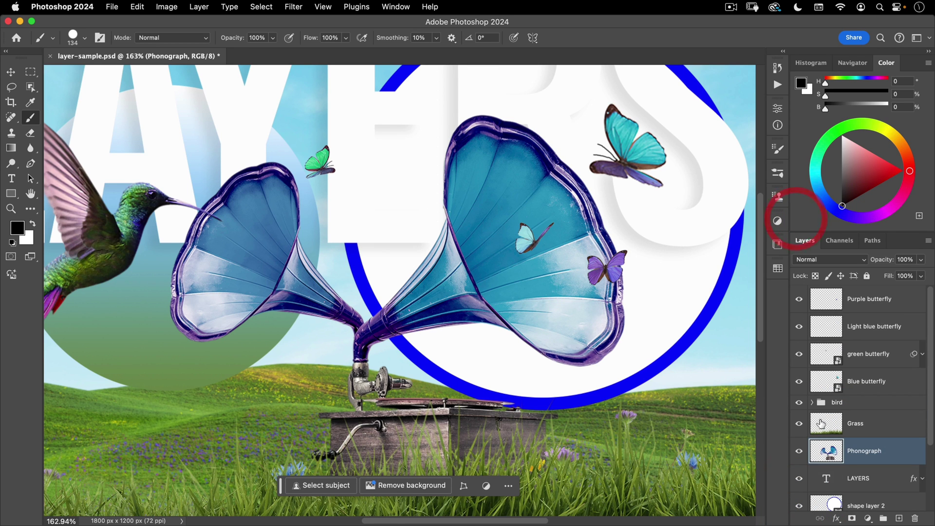
Solo and restore the Phonograph layer, switch to the Move tool, and open the Layers panel menu.
scroll(799, 395, down, 2)
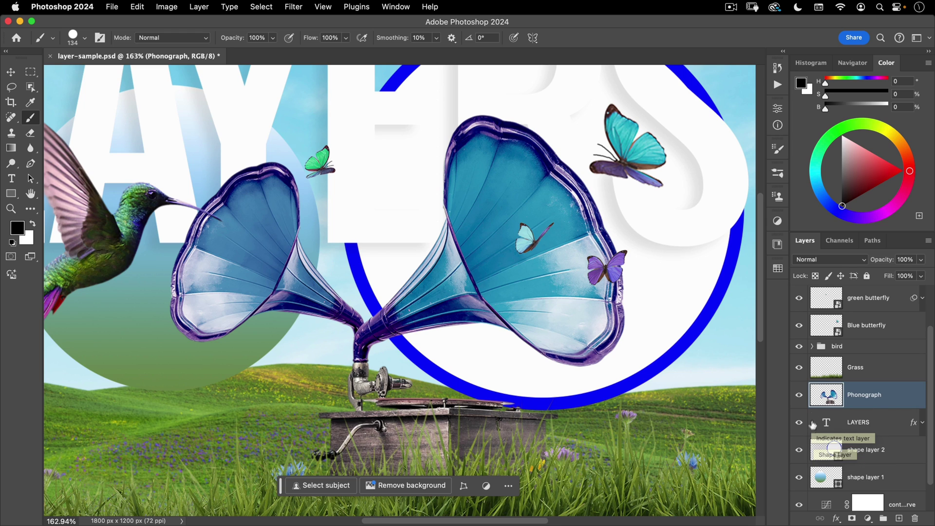
alt+click(800, 395)
alt+click(800, 395)
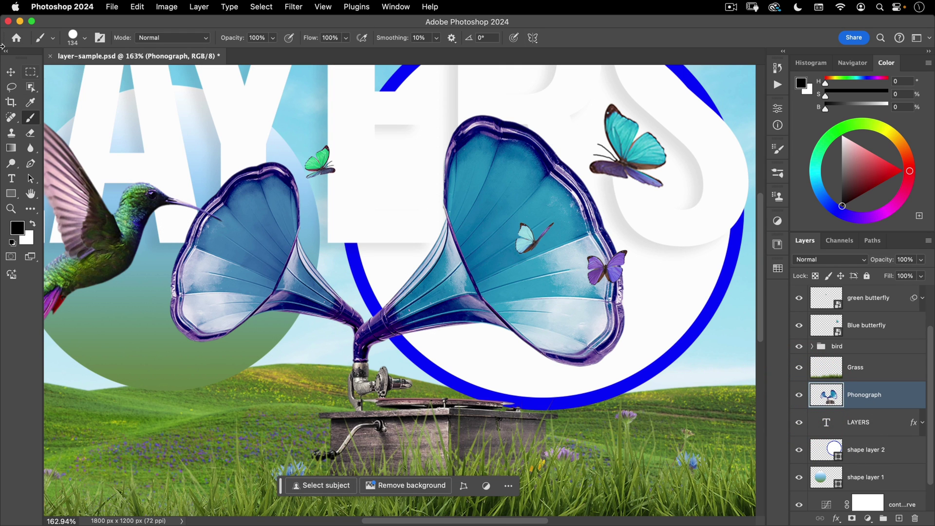
click(10, 72)
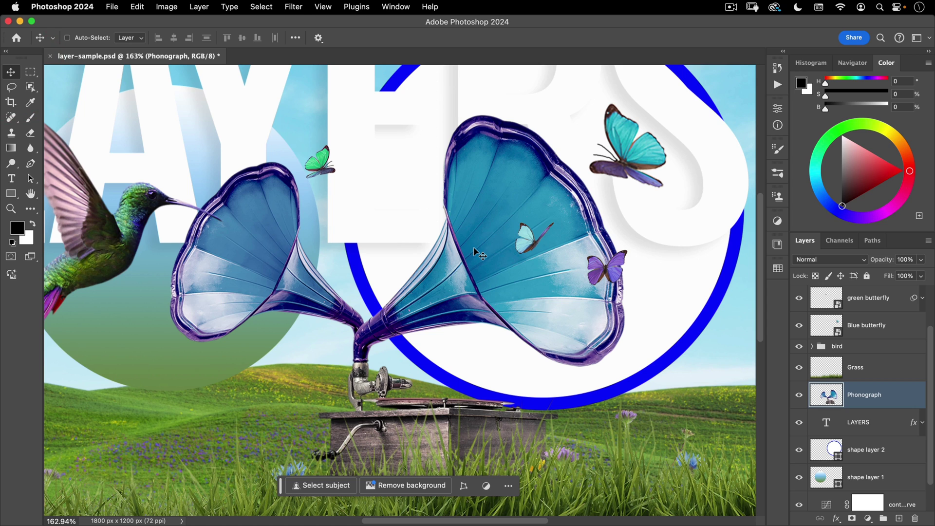
click(928, 243)
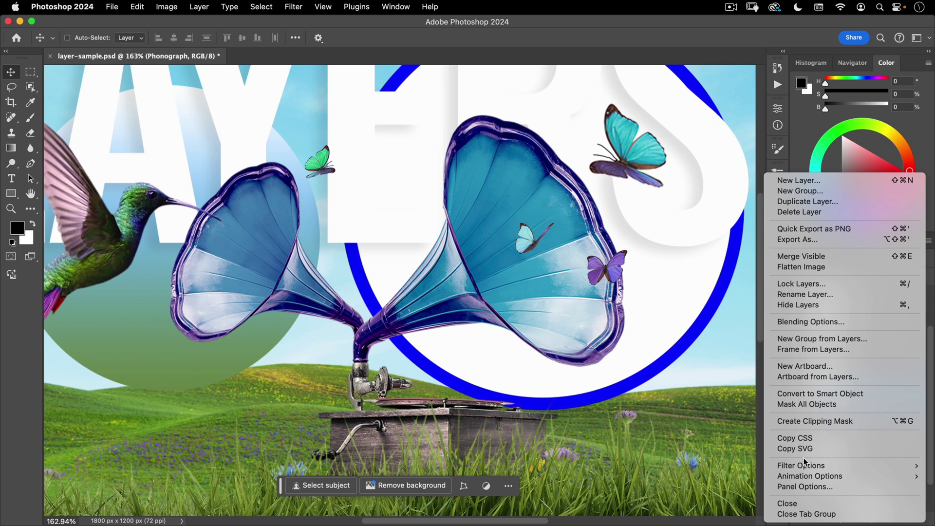
click(806, 487)
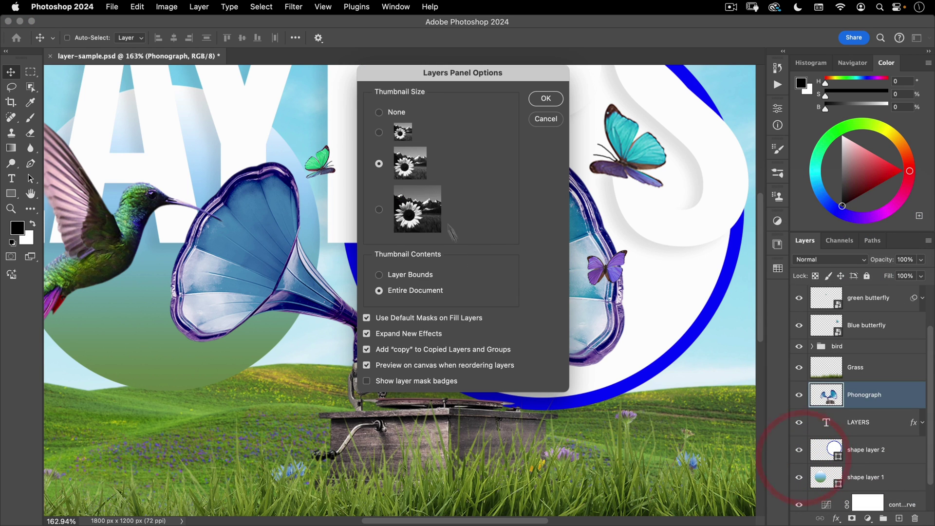
click(548, 105)
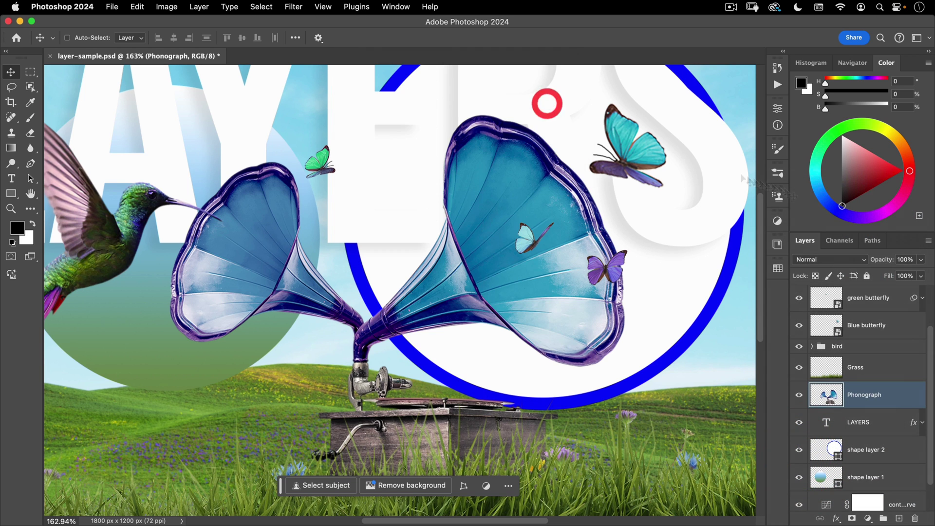
click(928, 241)
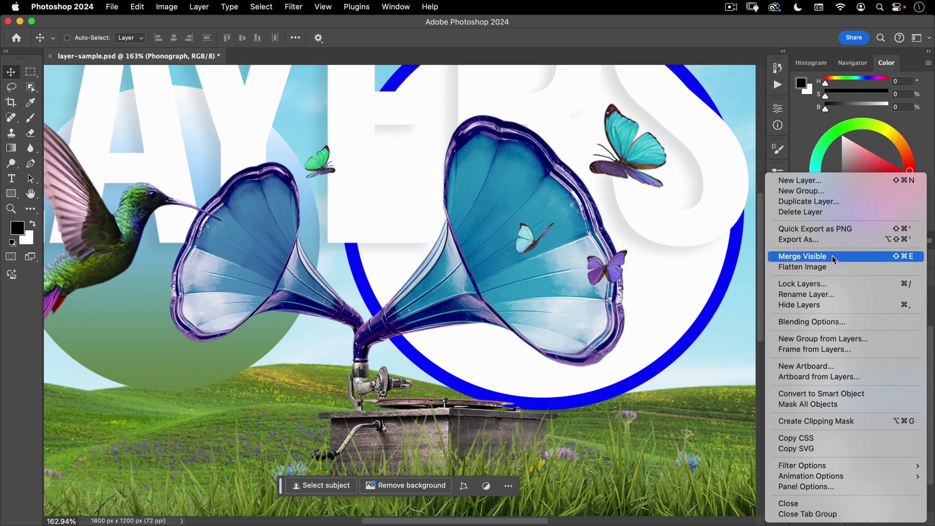
Close the Layers panel menu, then open and close the Actions panel's flyout menu.
click(815, 131)
click(777, 85)
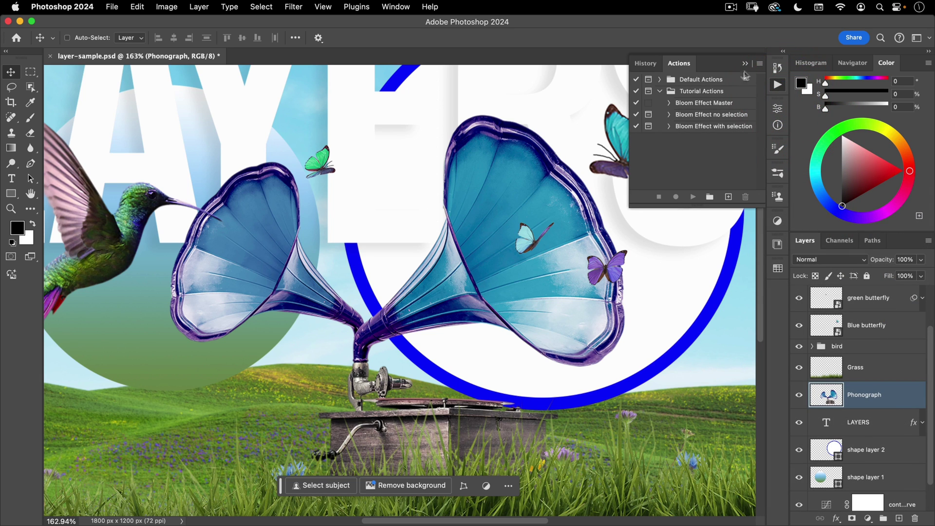
click(761, 65)
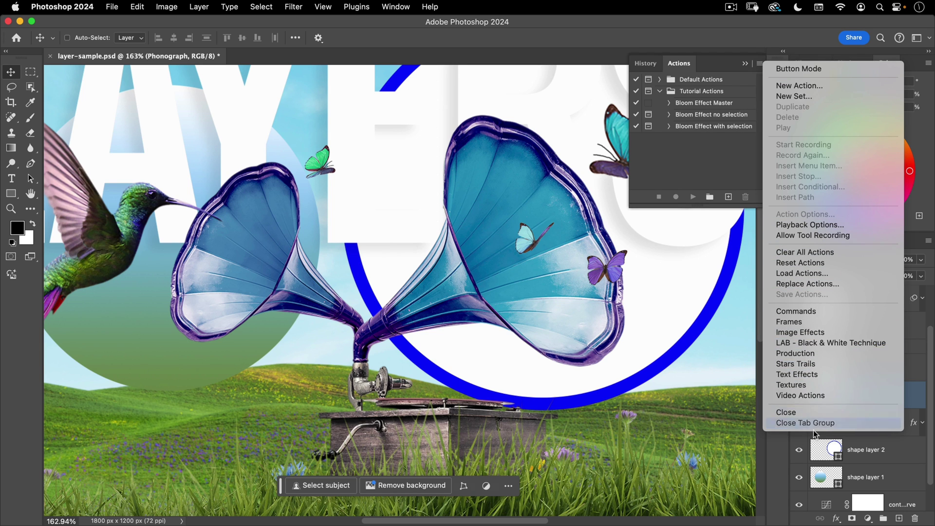
click(768, 39)
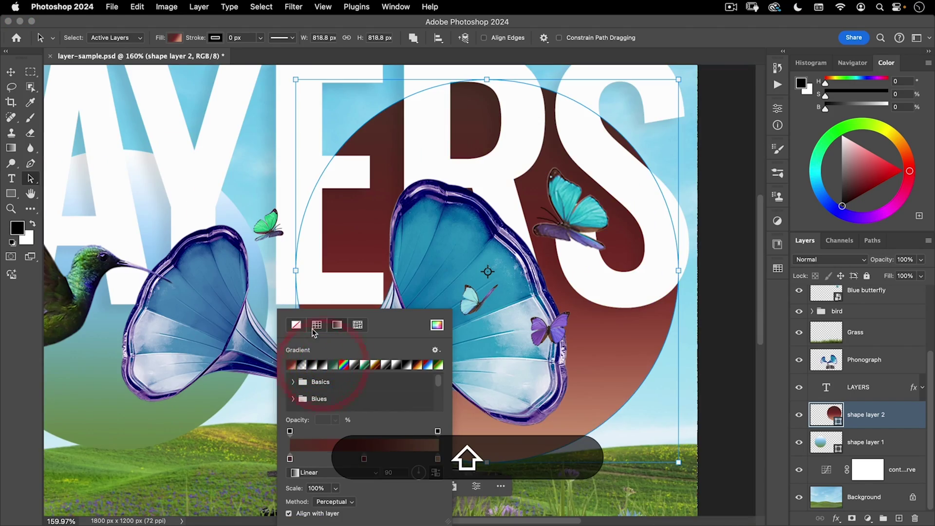
Switch the circle's fill from gradient to Solid Color in the Fill picker.
click(316, 327)
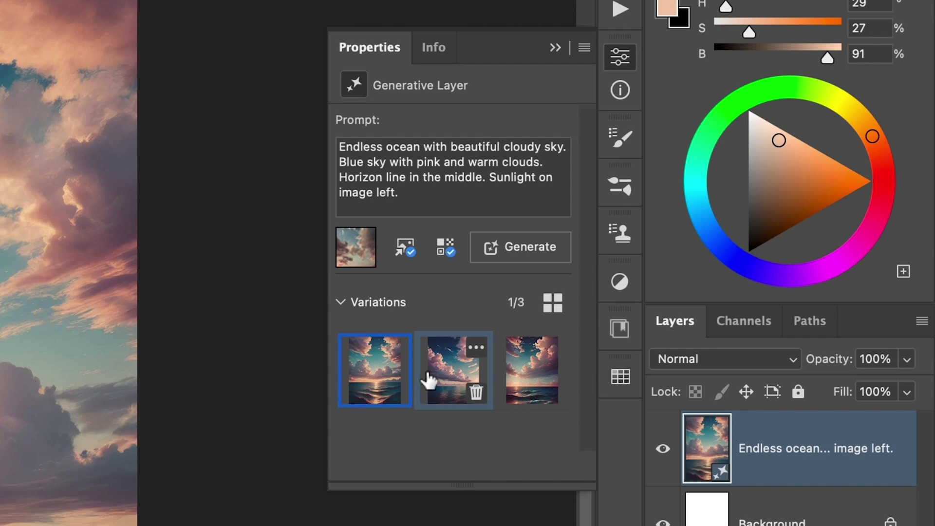
Pick the second sky variation, resize sky and sea layers, add a Gradient Map, and raise exposure.
click(428, 378)
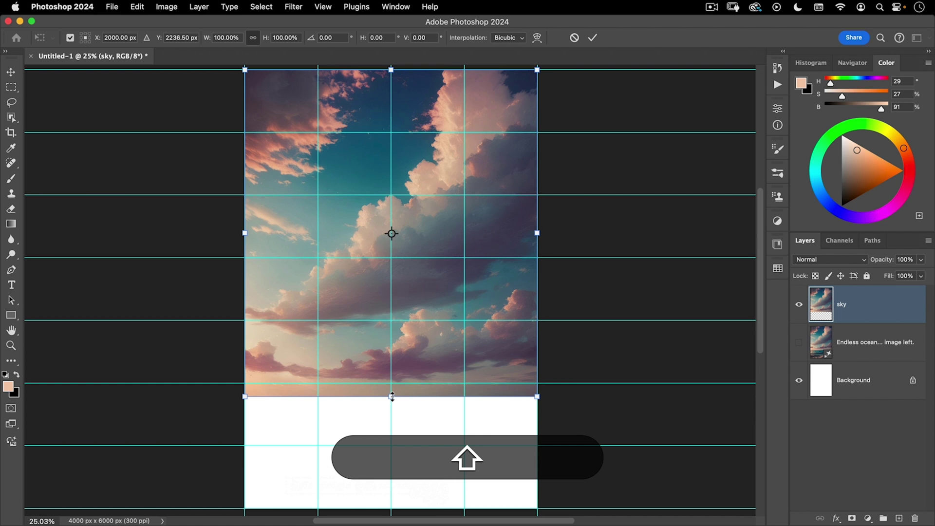
drag(395, 395, 396, 344)
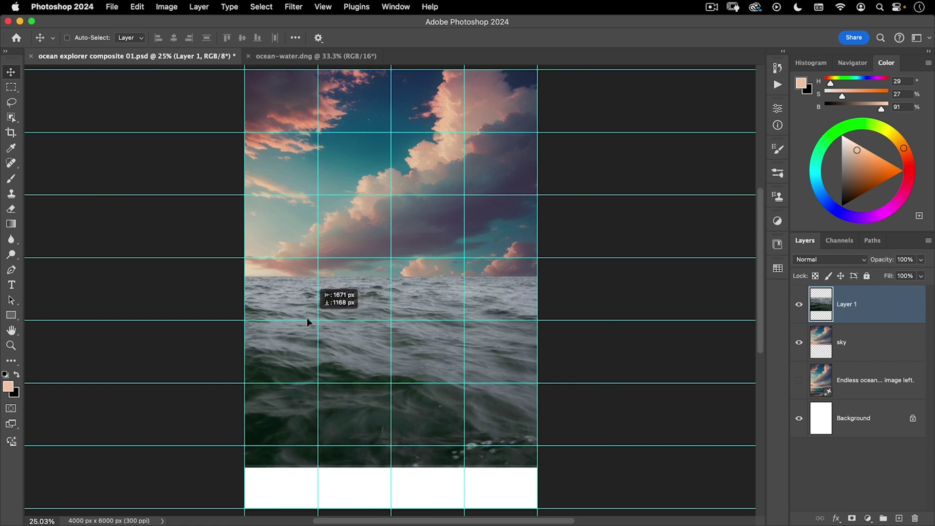
drag(298, 317, 300, 346)
click(868, 519)
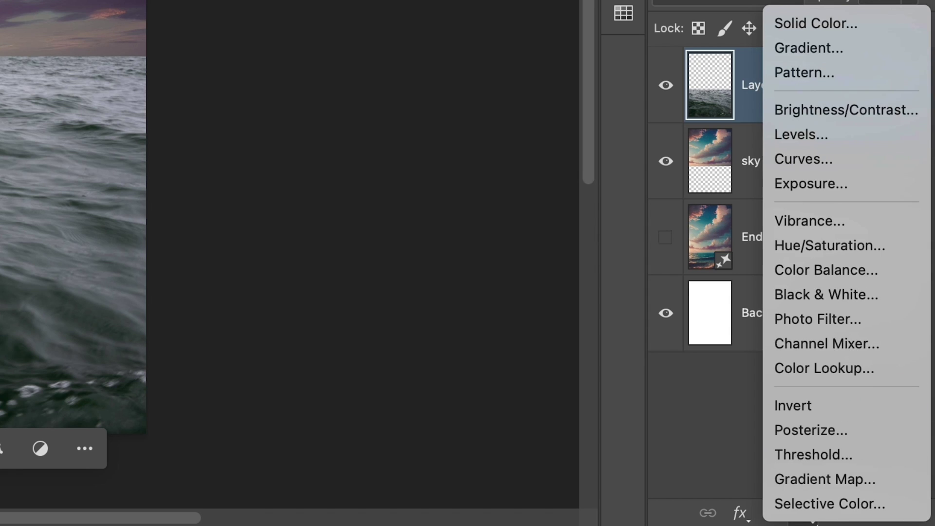
click(823, 479)
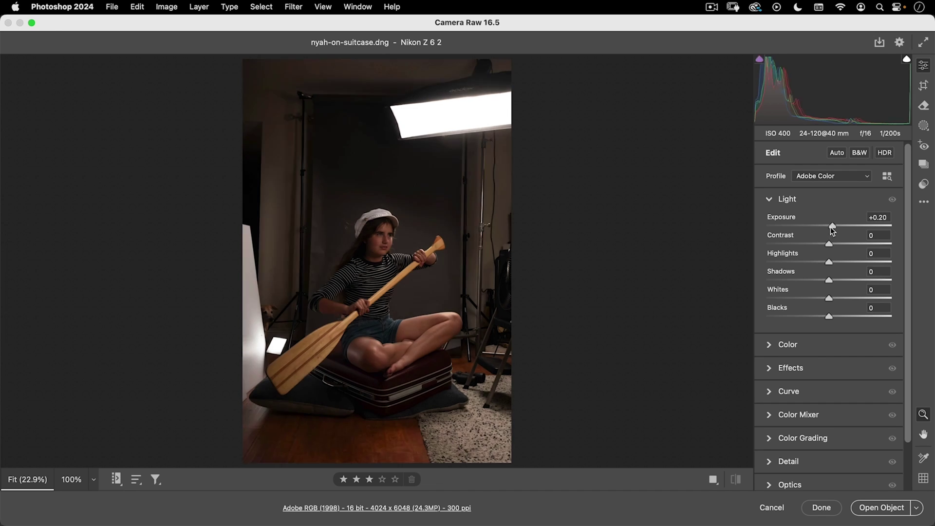
drag(831, 228, 836, 228)
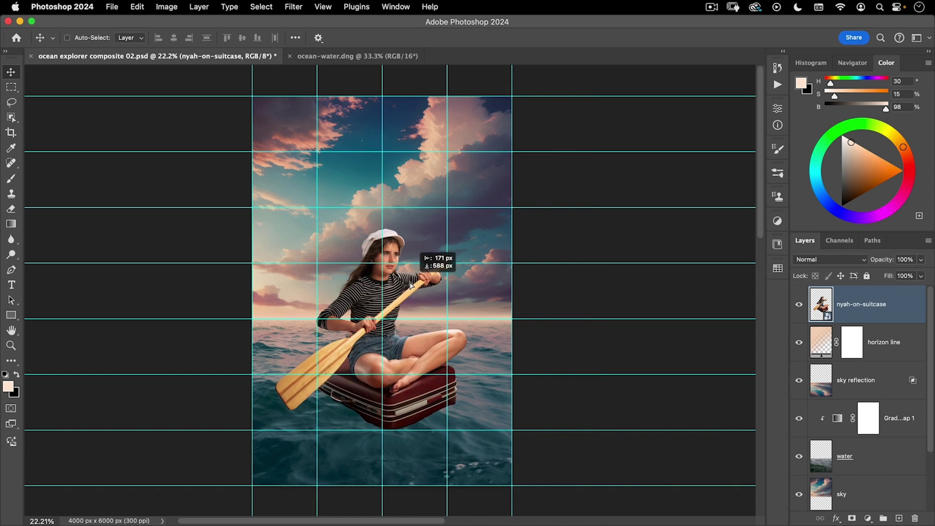
Lower the girl, choose the third suitcase variation, select the seagull, and widen the radial gradient.
drag(411, 285, 409, 295)
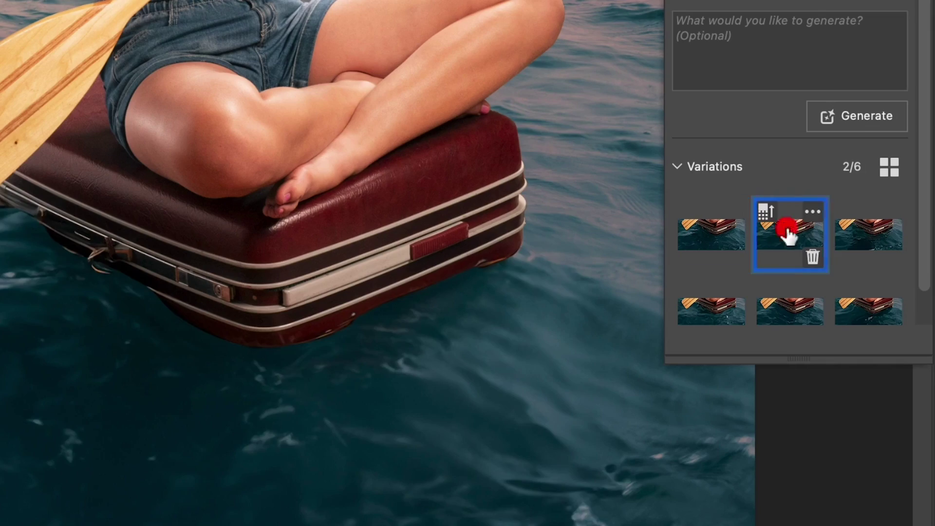
click(857, 246)
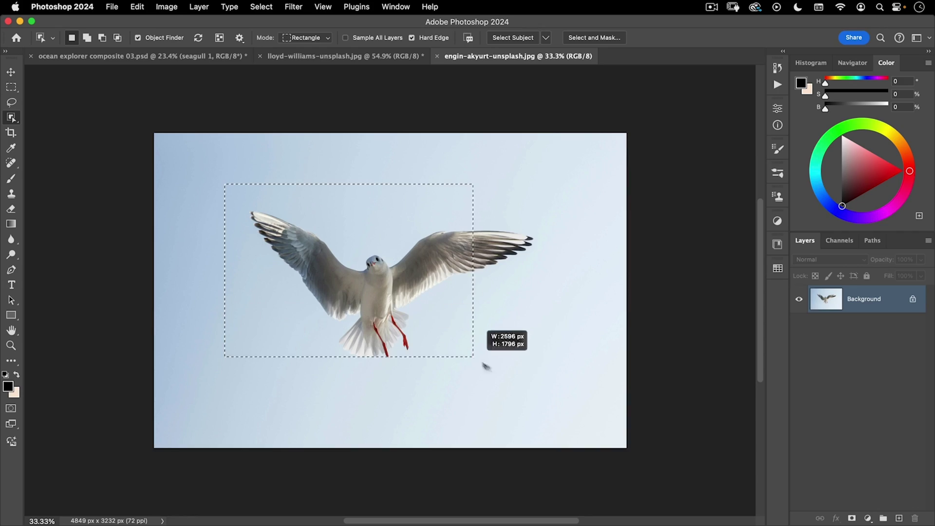
drag(484, 367, 556, 376)
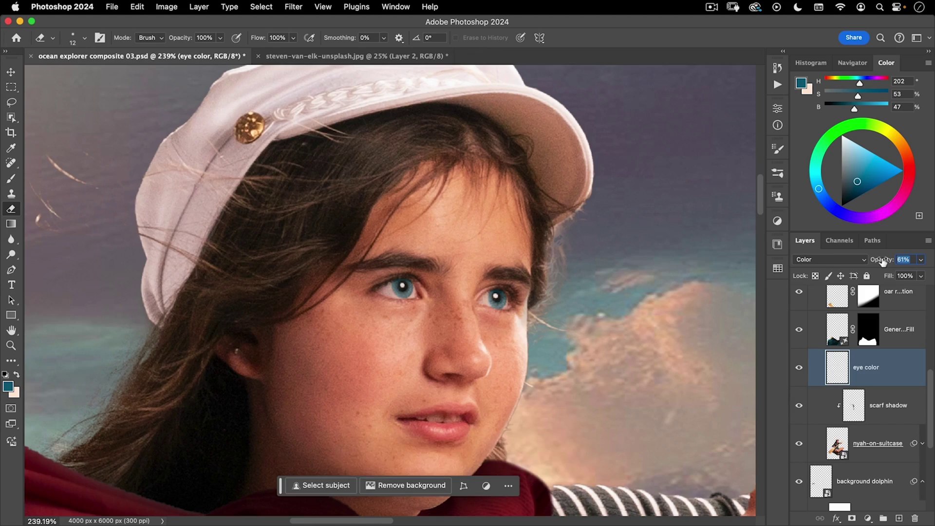
key(super+0)
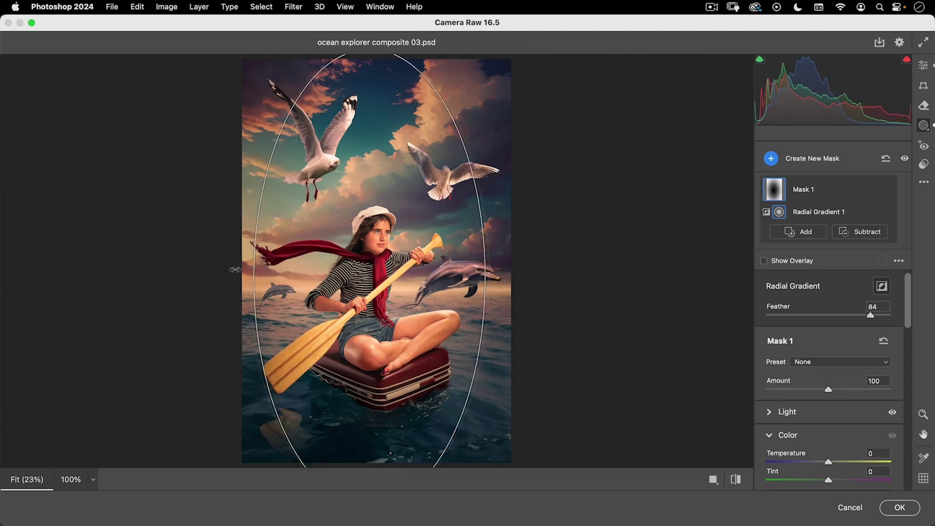
drag(236, 271, 163, 271)
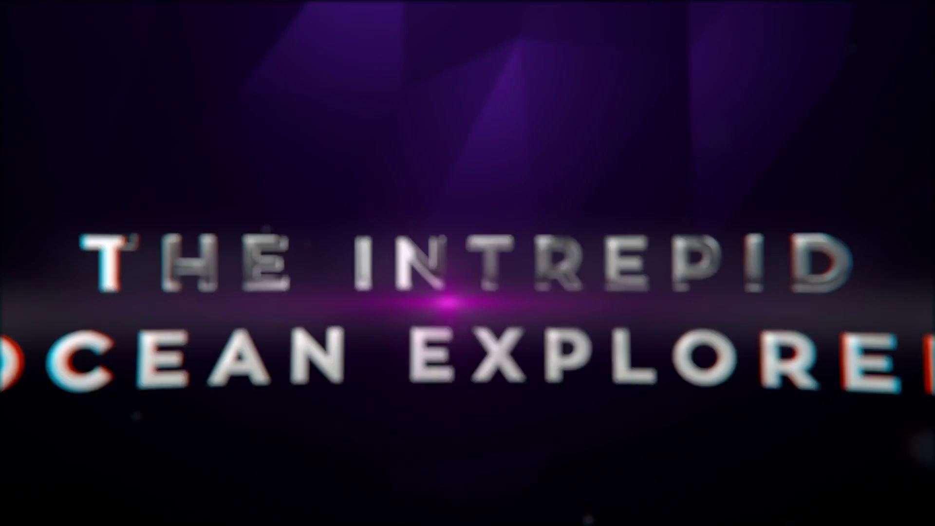